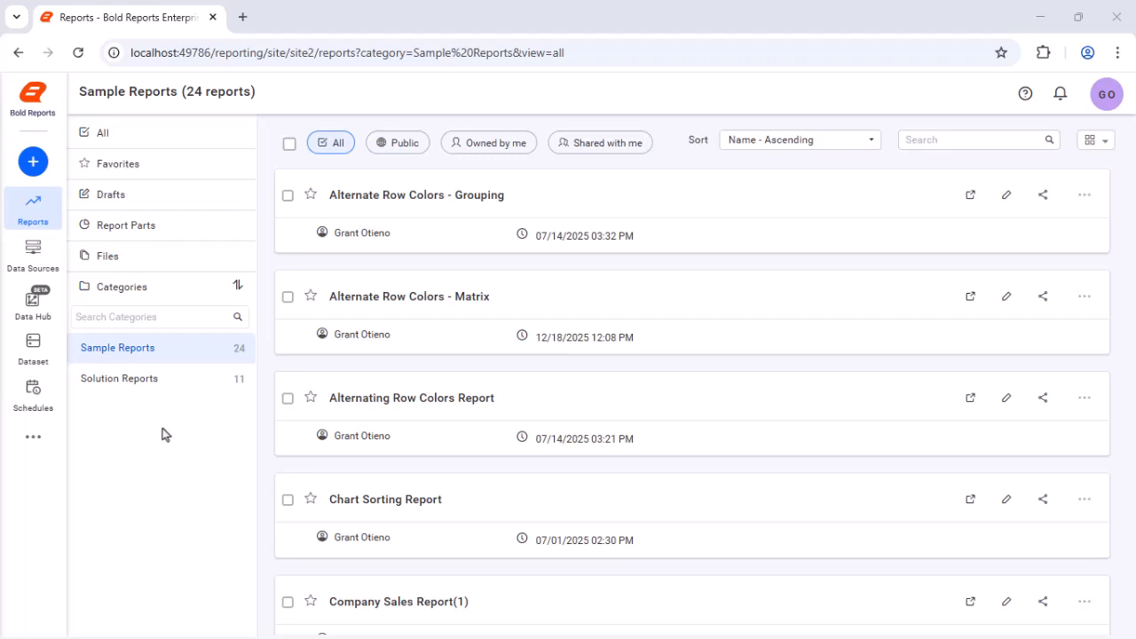
Step: Create a new report named Report Explorer and open it for designing
click(21, 175)
click(22, 175)
text(Re)
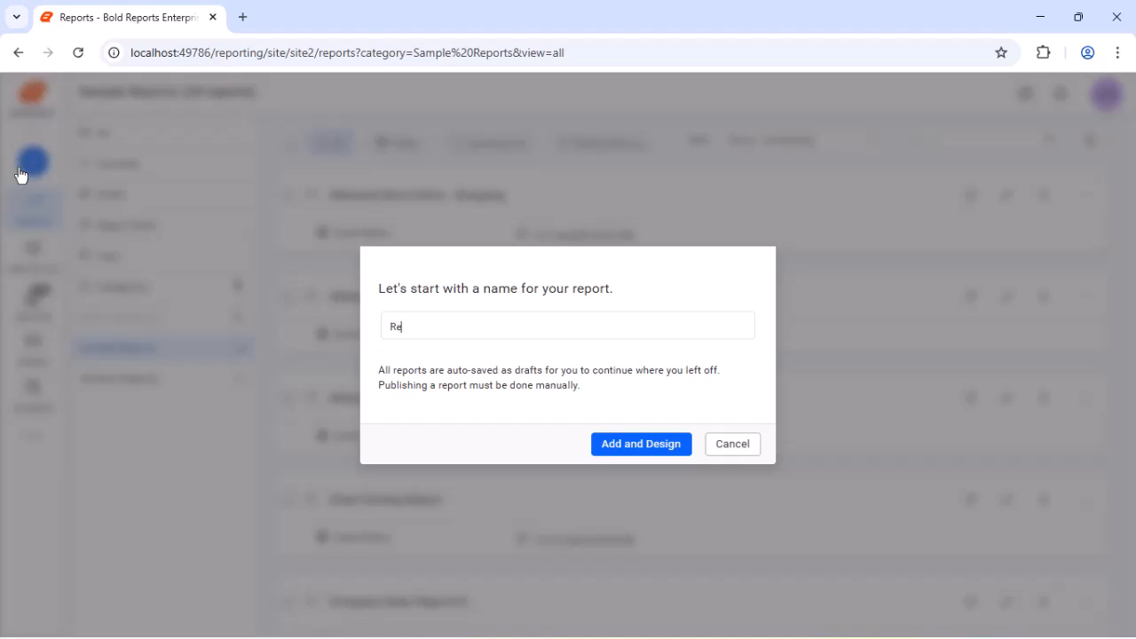
text(port Explorer)
click(639, 444)
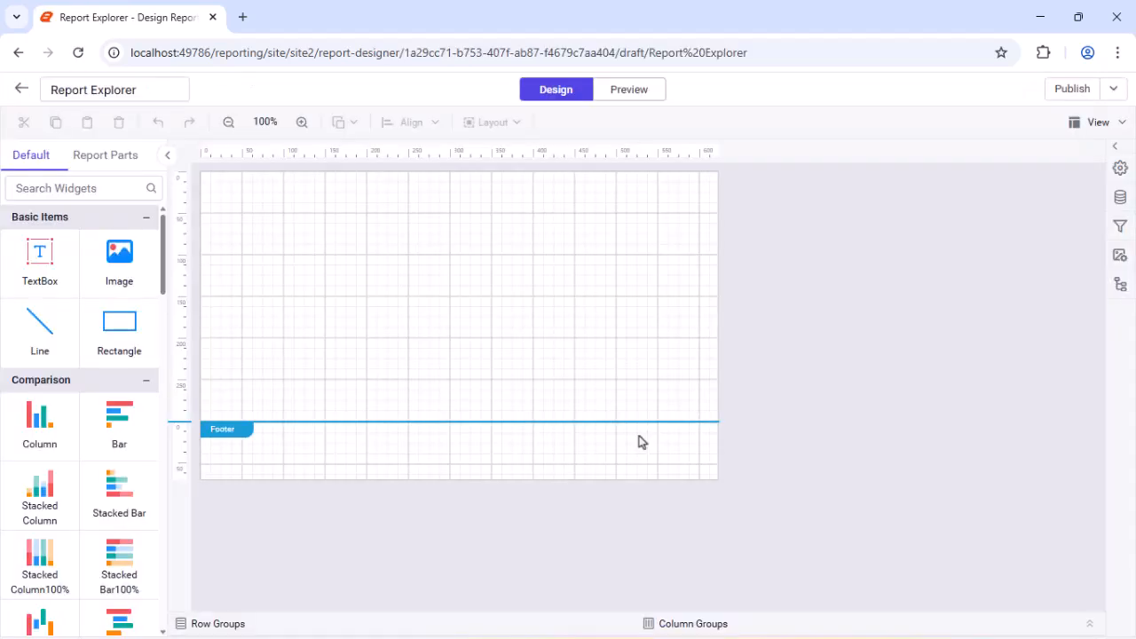
Step: Start a new data source for the report and name it AdventureWorks
click(1120, 197)
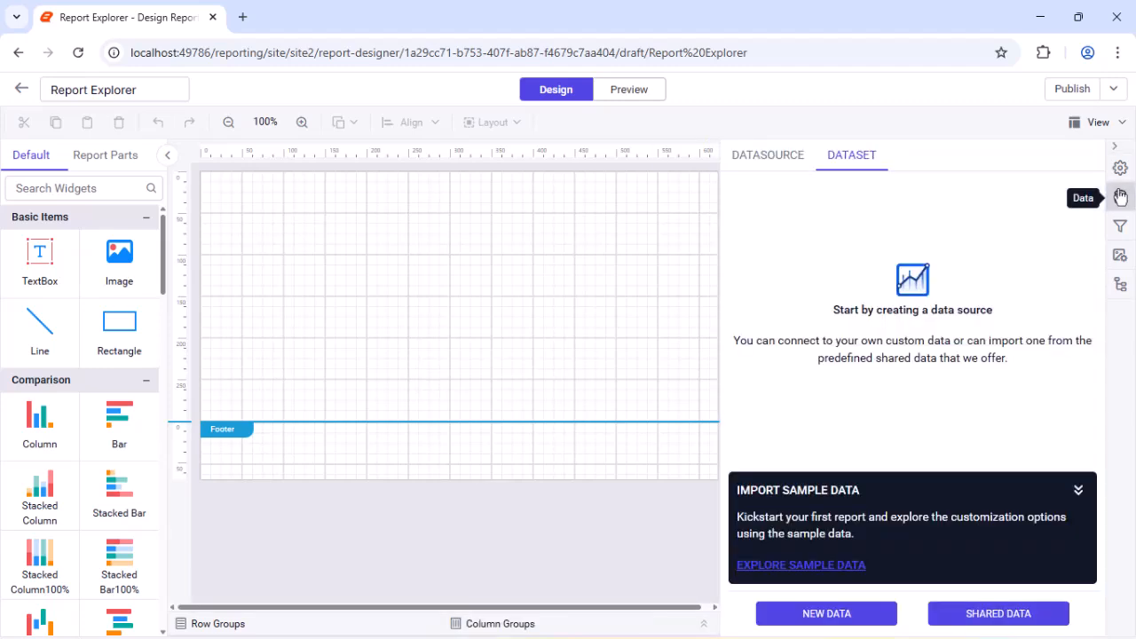
click(807, 612)
click(781, 253)
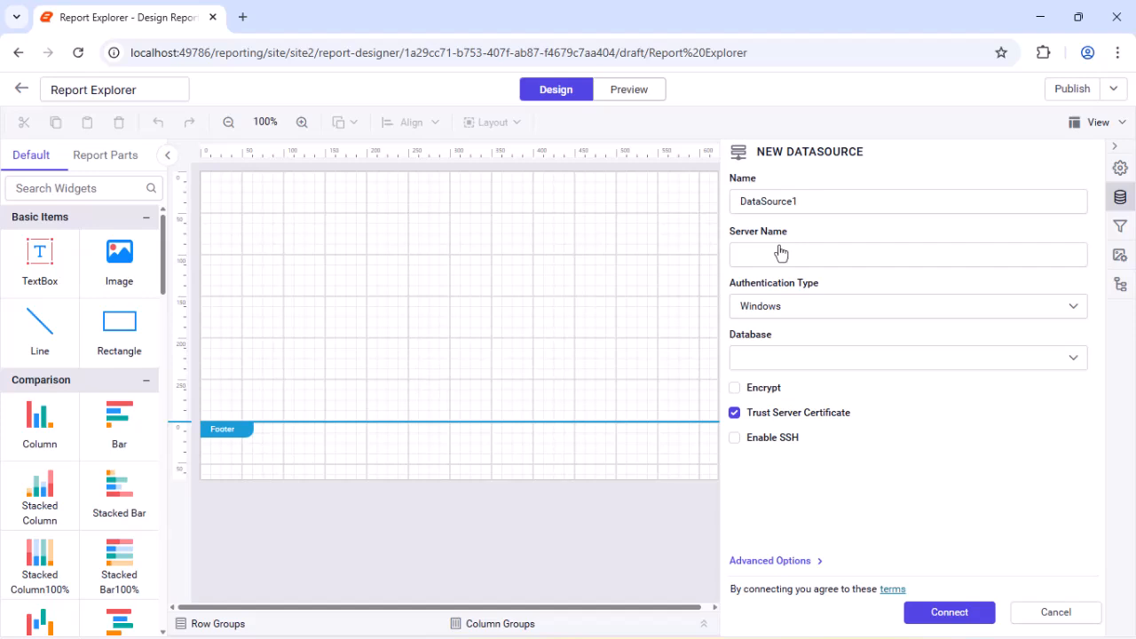
double_click(918, 204)
text(AdventureWorks)
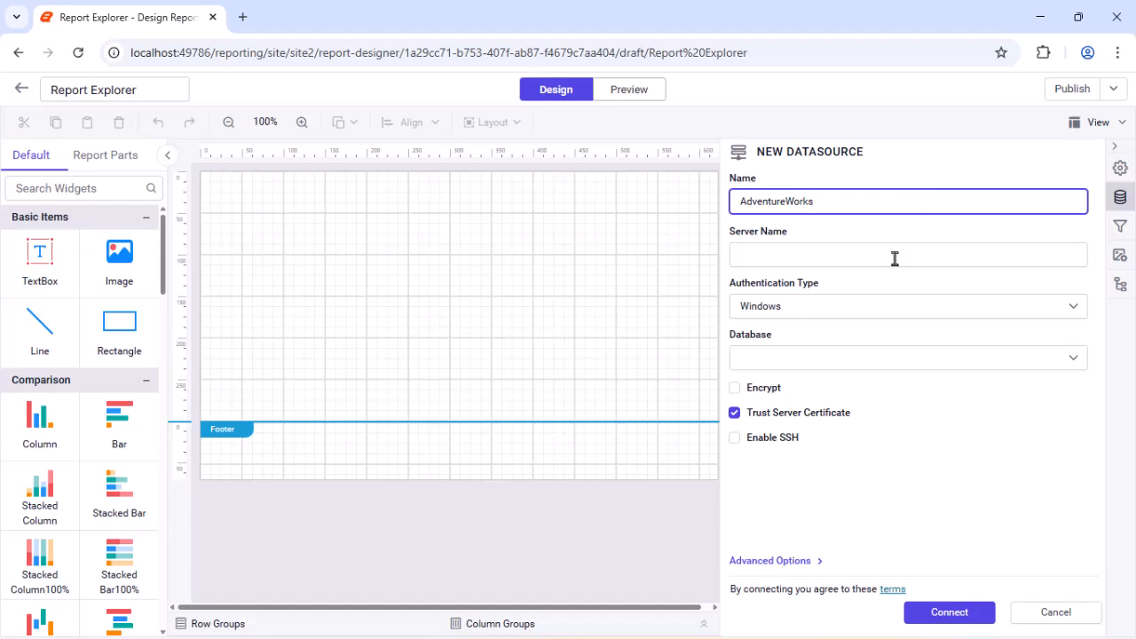
Step: Enter the AdventureWorks database's connection string, set the authentication type to None, and connect the data source
click(751, 562)
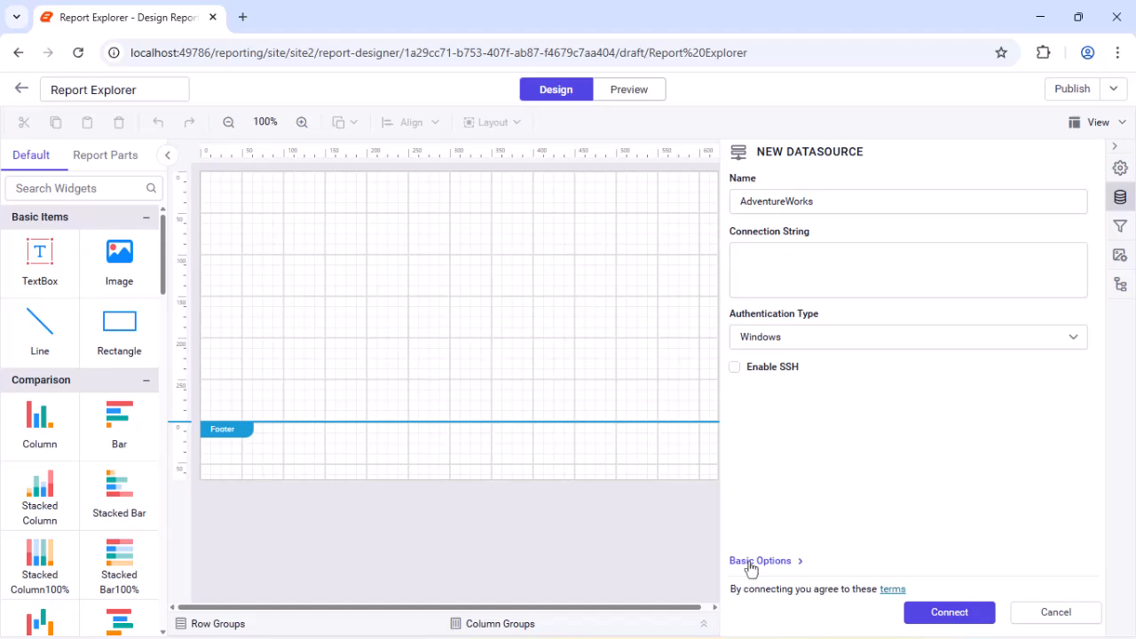
click(1044, 276)
key(ctrl+v)
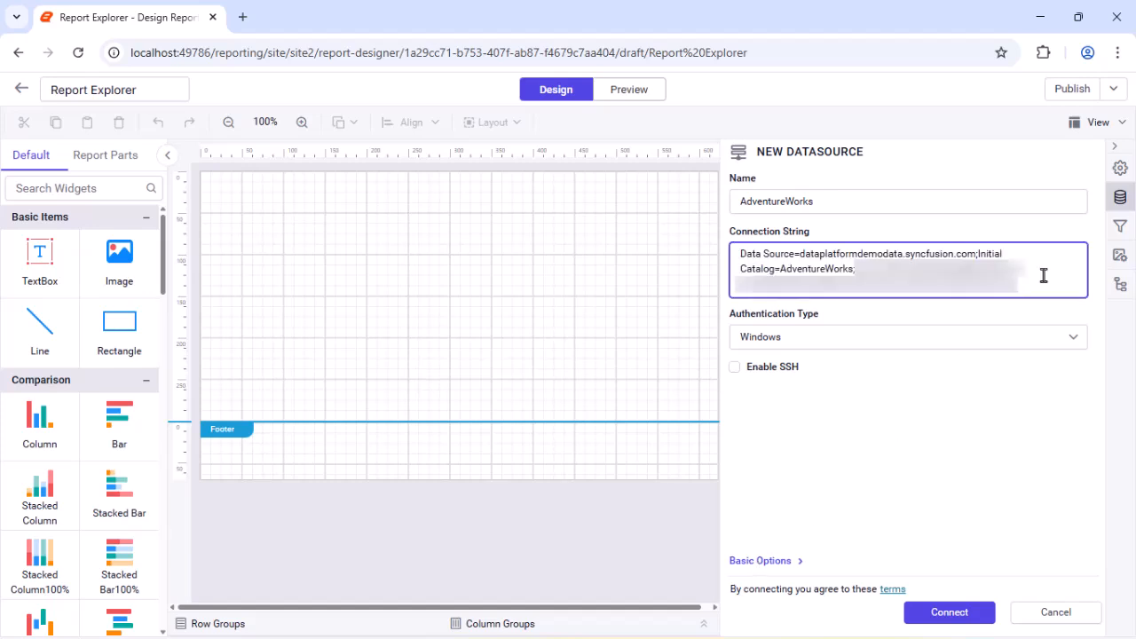
click(1006, 344)
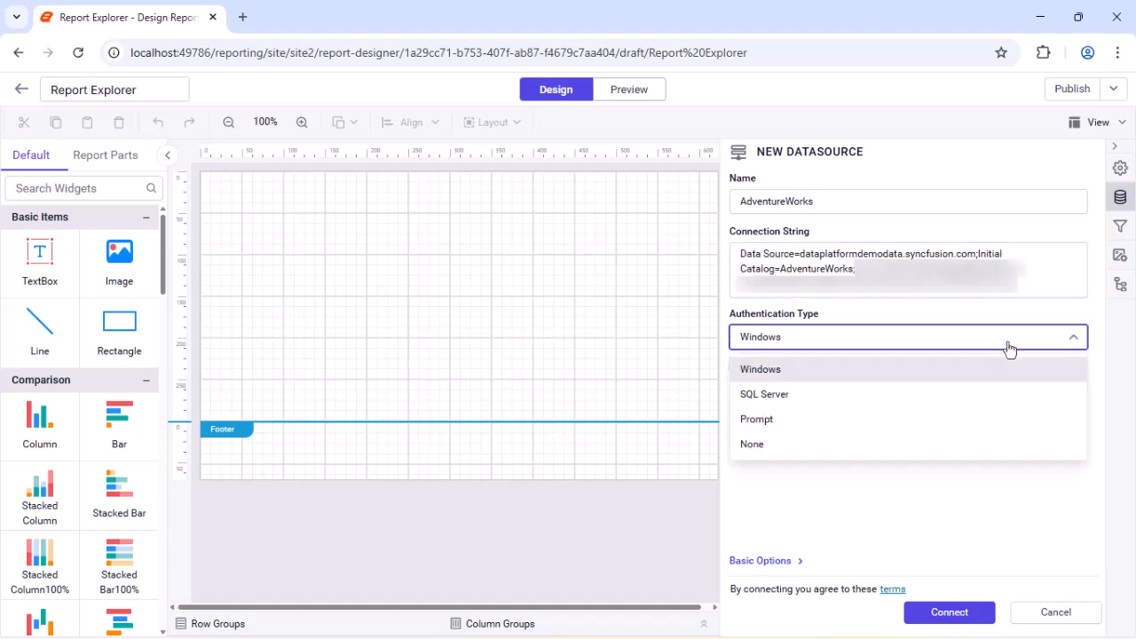
click(890, 444)
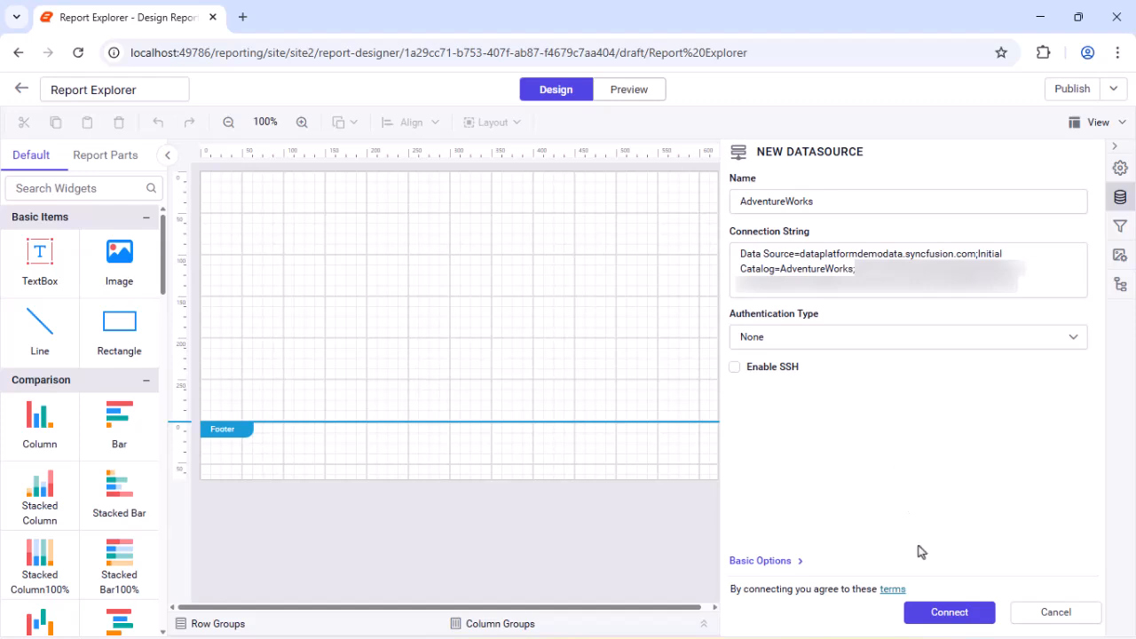
click(934, 613)
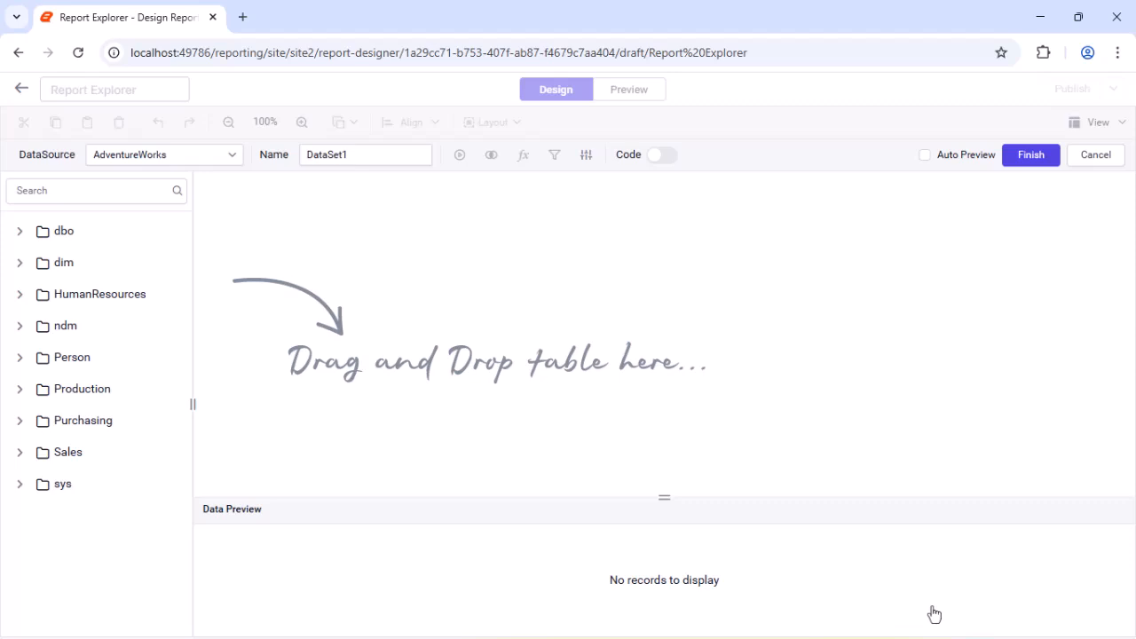
Step: Create the SalesDataset dataset from a SQL code query selecting the Sales.SalesOrderDetail fields, with SalesOrderID aliased as OrderID, and execute it
double_click(370, 155)
text(SalesDataset)
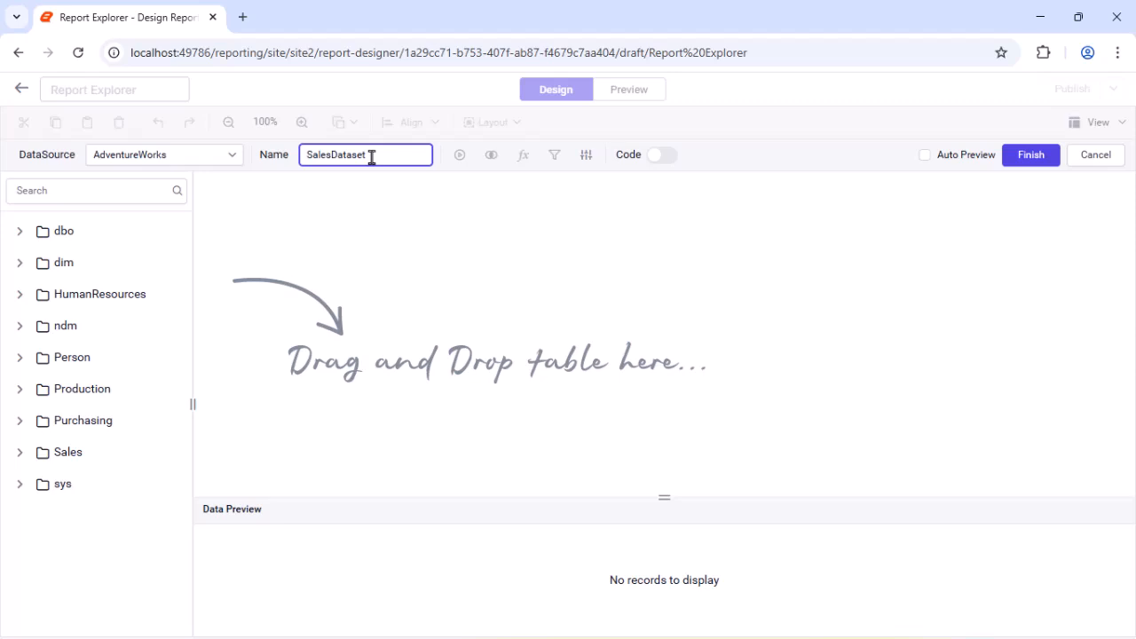
click(660, 155)
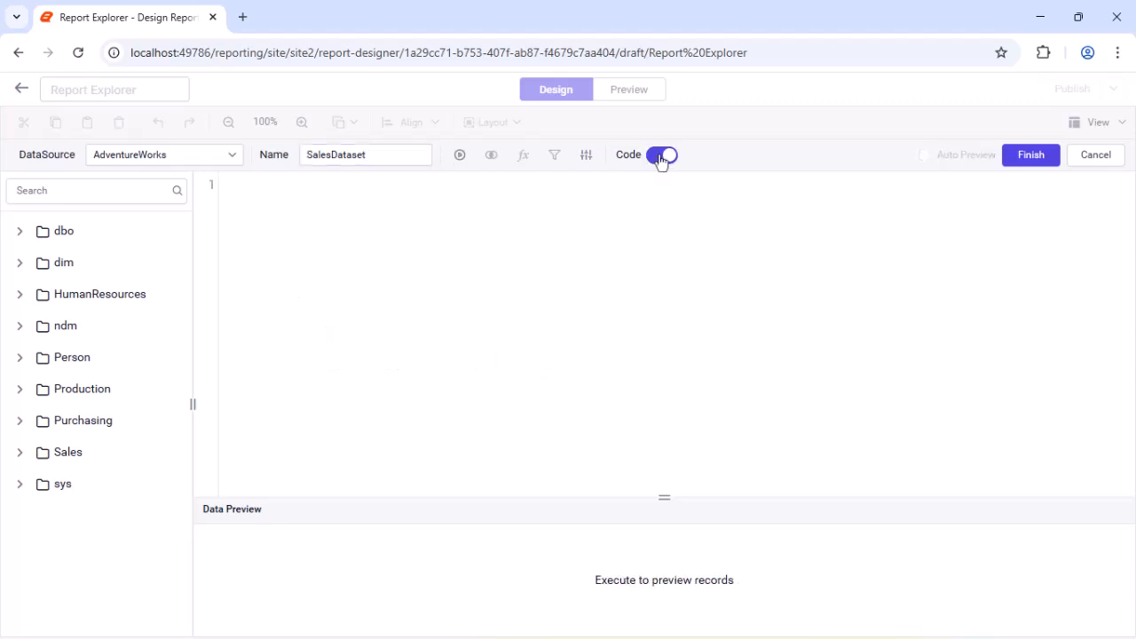
click(662, 191)
text(SELECT [Sales].[SalesOrderDetail].[SalesOrderID] AS [OrderID], [Sales].[SalesOrderDetail].[SalesOrderDetailID], [Sales].[SalesOrderDetail].[CarrierTrackingNumber], [Sales].[SalesOrderDetail].[OrderQty], [Sales].[SalesOrderDetail].[ProductID], [Sales].[SalesOrderDetail].[UnitPrice], [Sales].[SalesOrderDetail].[UnitPriceDiscount], [Sales].[SalesOrderDetail].[LineTotal], [Sales].[SalesOrderDetail].[rowguid], [Sales].[SalesOrderDetail].[ModifiedDate] FROM [Sales].[SalesOrderDetail])
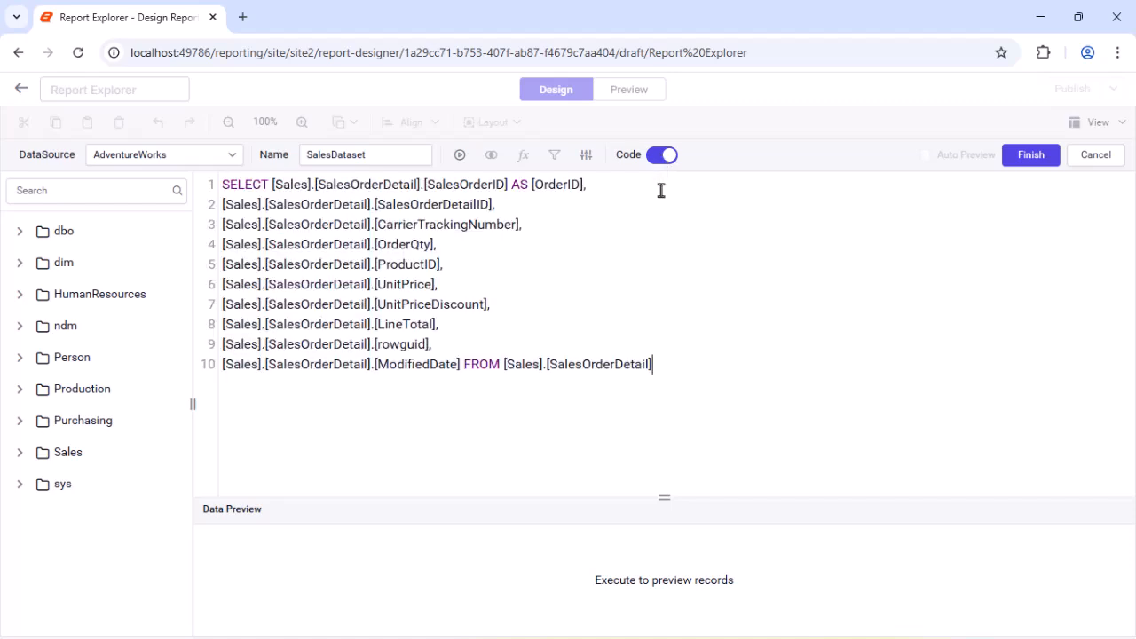
click(460, 155)
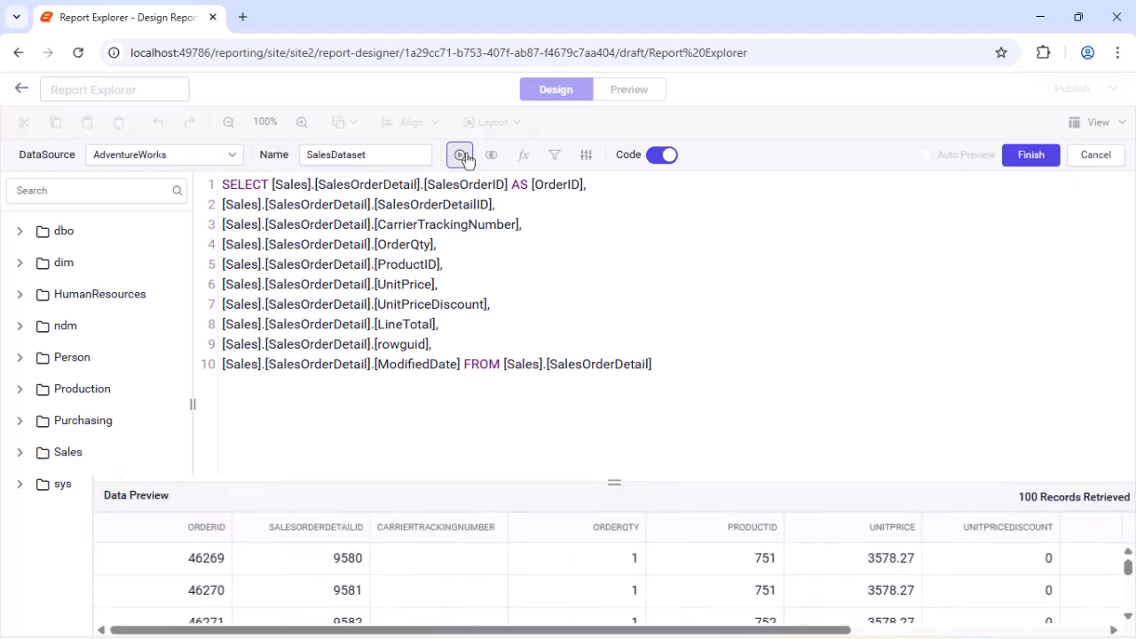
click(1029, 156)
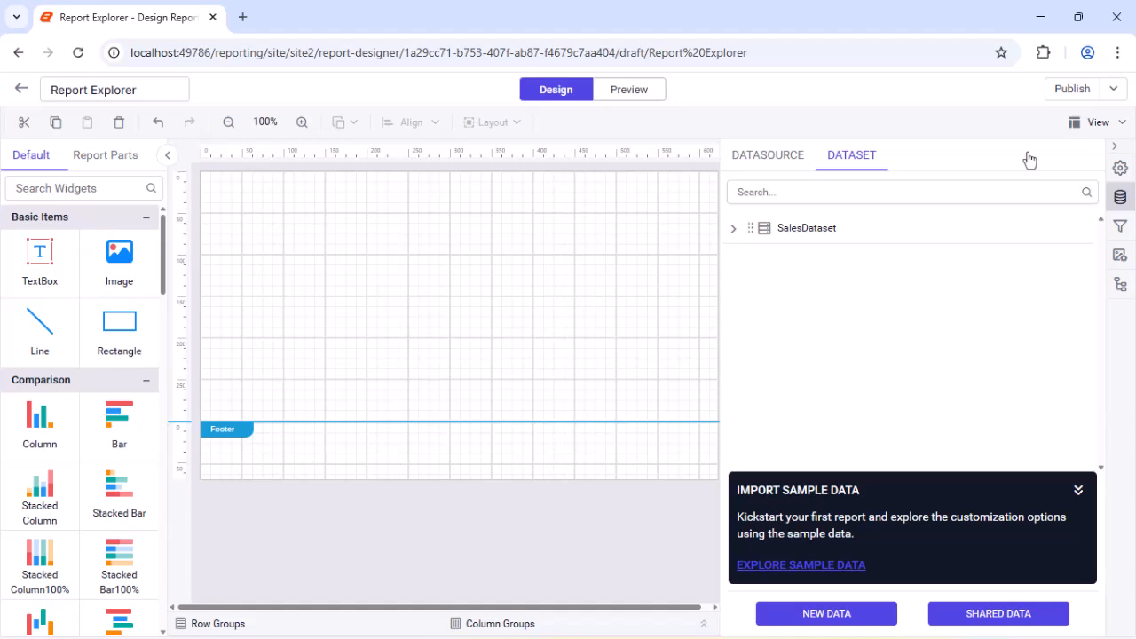
Step: Enable the report header and place a rectangle in it spanning the full page width
click(1093, 122)
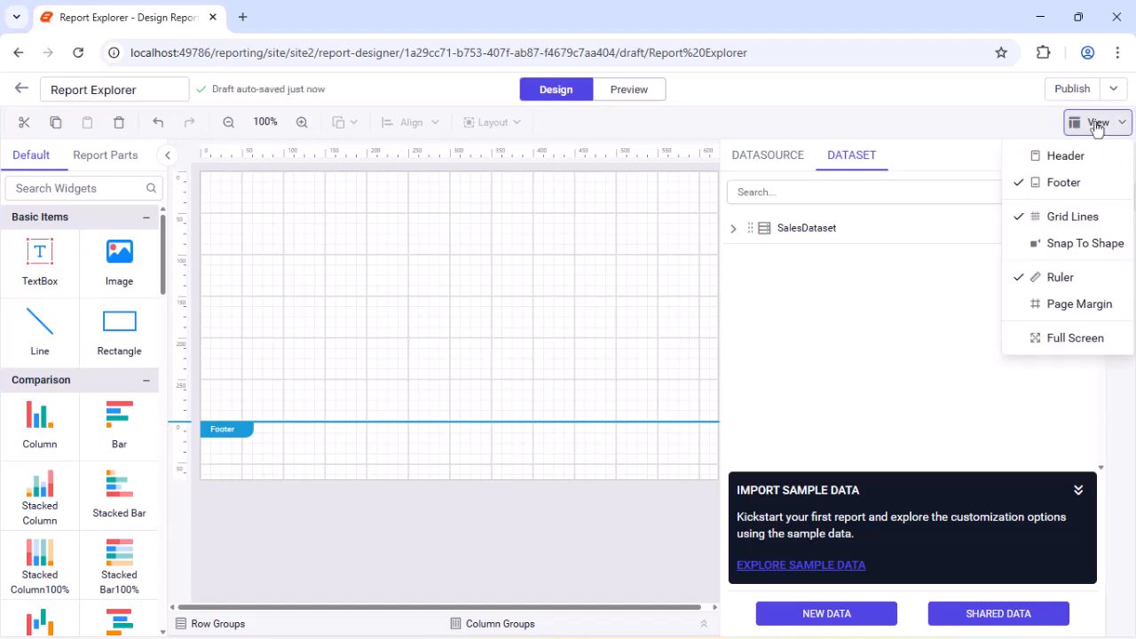
click(1060, 153)
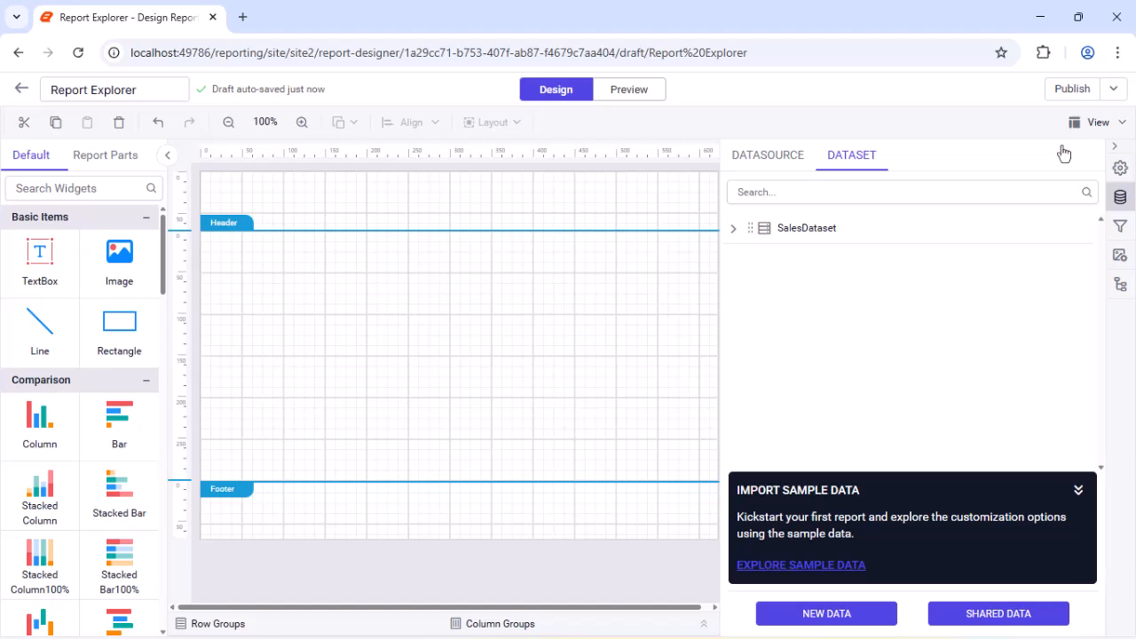
drag(119, 321, 204, 183)
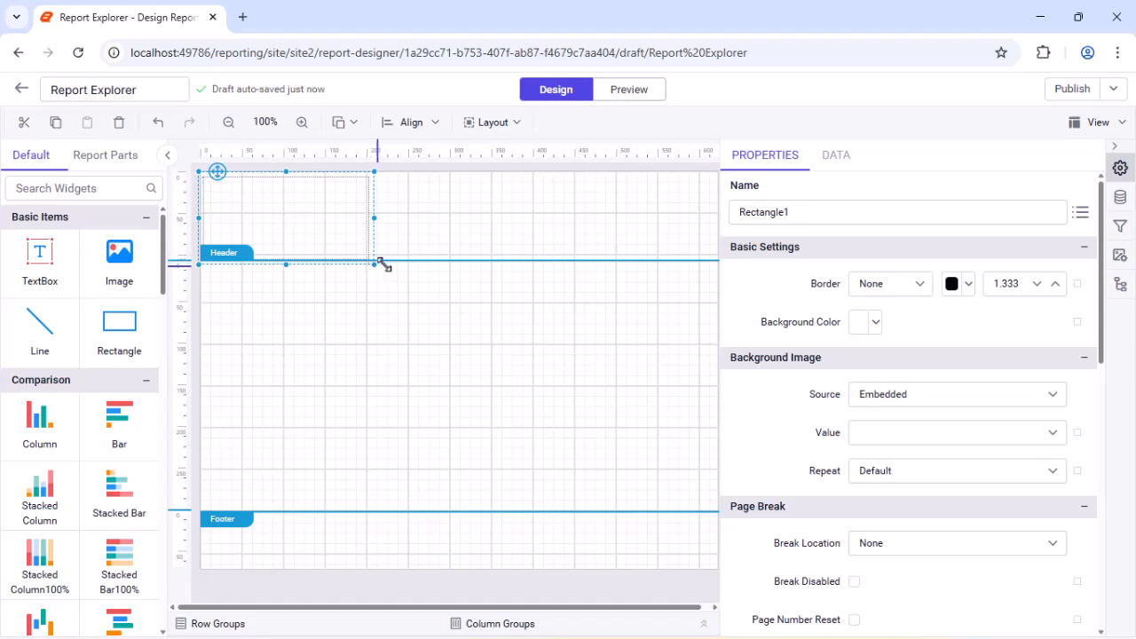
drag(376, 263, 694, 229)
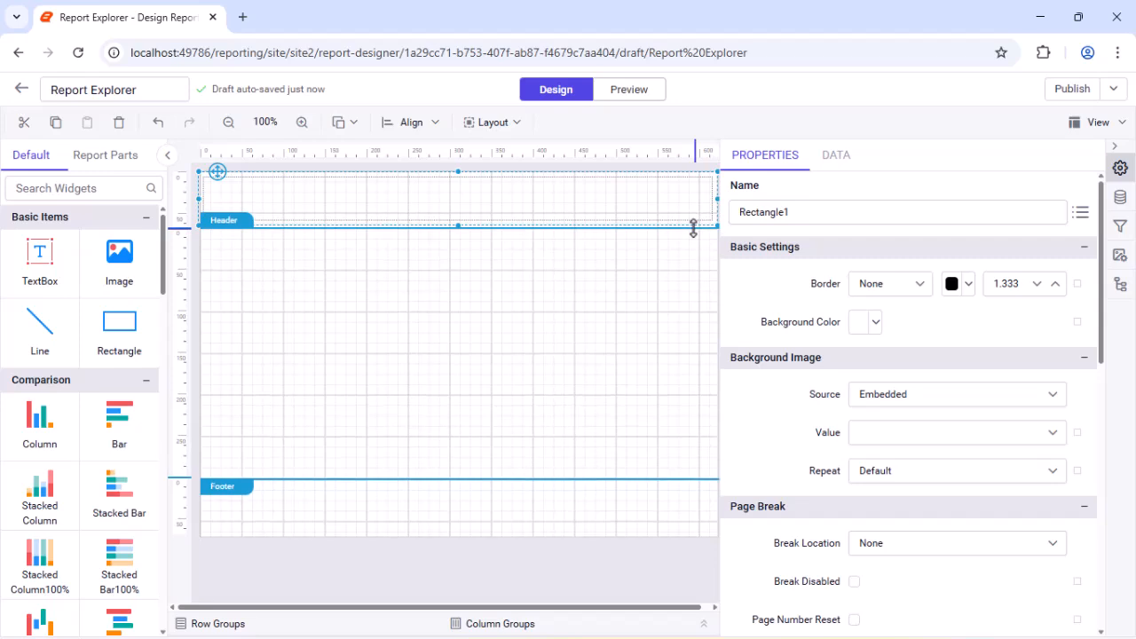
Step: Fill the header rectangle with a custom dark gray background color
click(874, 323)
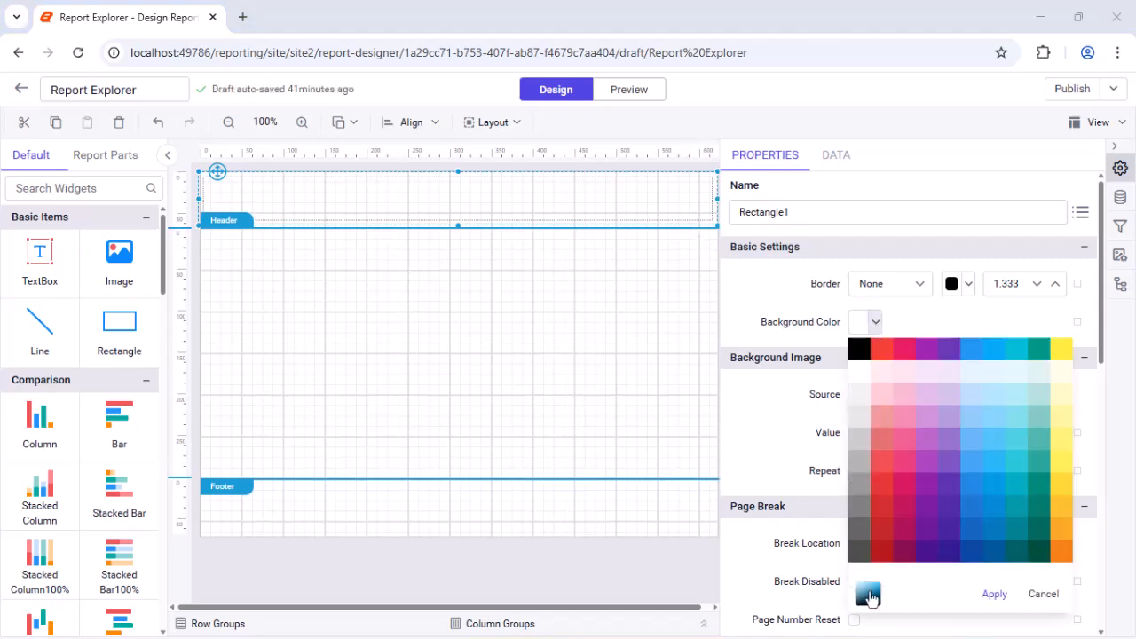
click(866, 595)
double_click(934, 356)
text(555b63)
click(1036, 396)
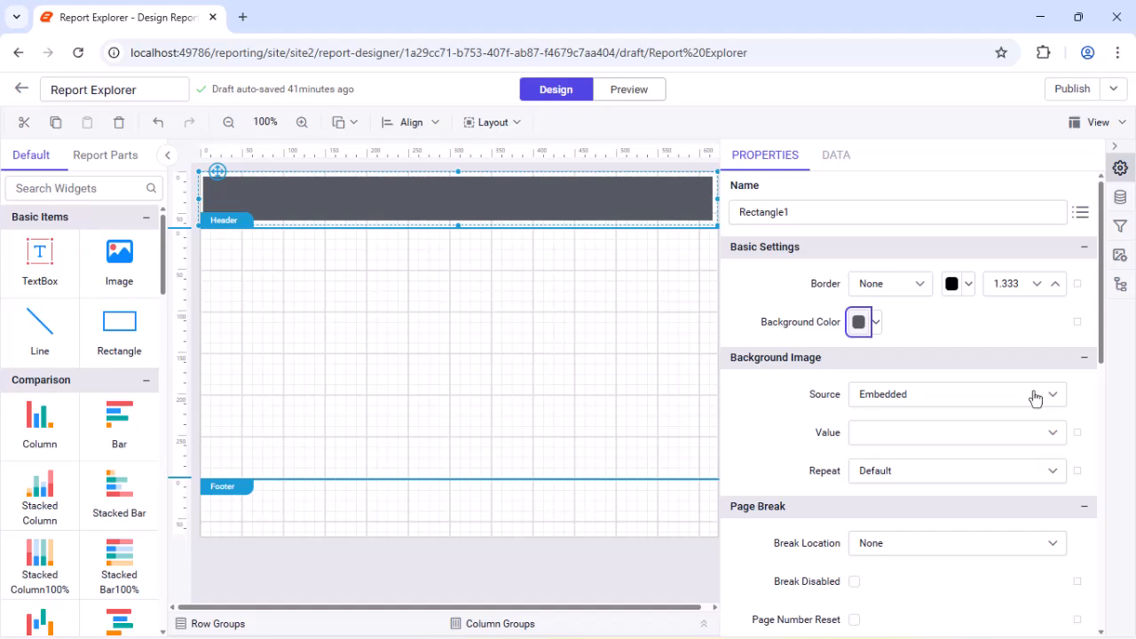
Step: Add a widened text box inside the header rectangle with the title "Sales Order Details"
drag(40, 258, 210, 189)
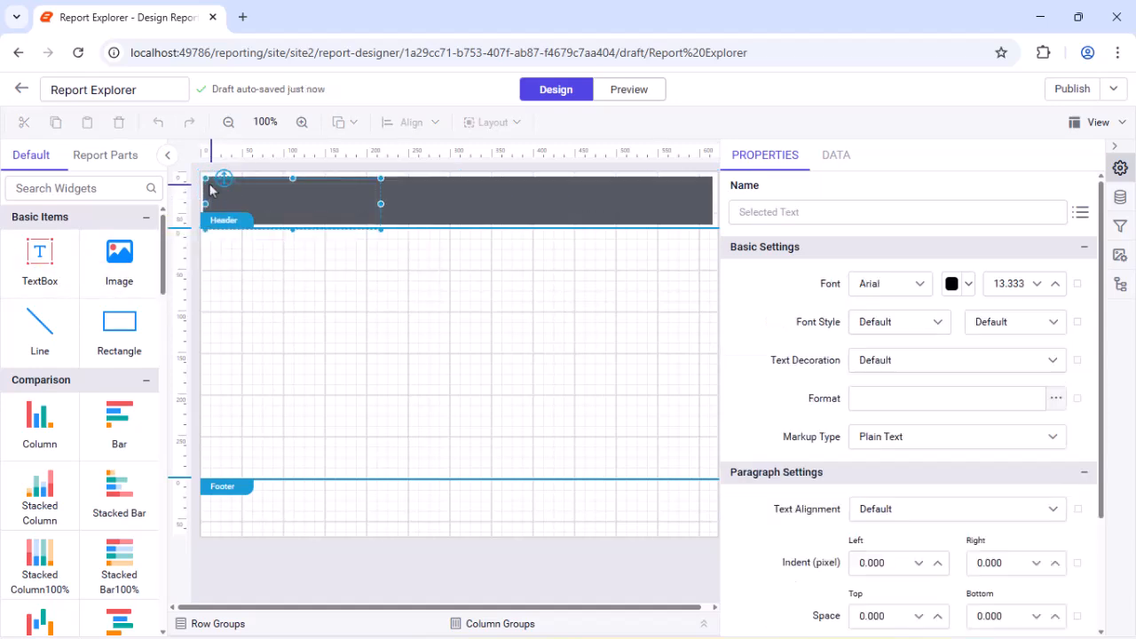
drag(381, 229, 503, 221)
double_click(461, 208)
text(Sales Order Details)
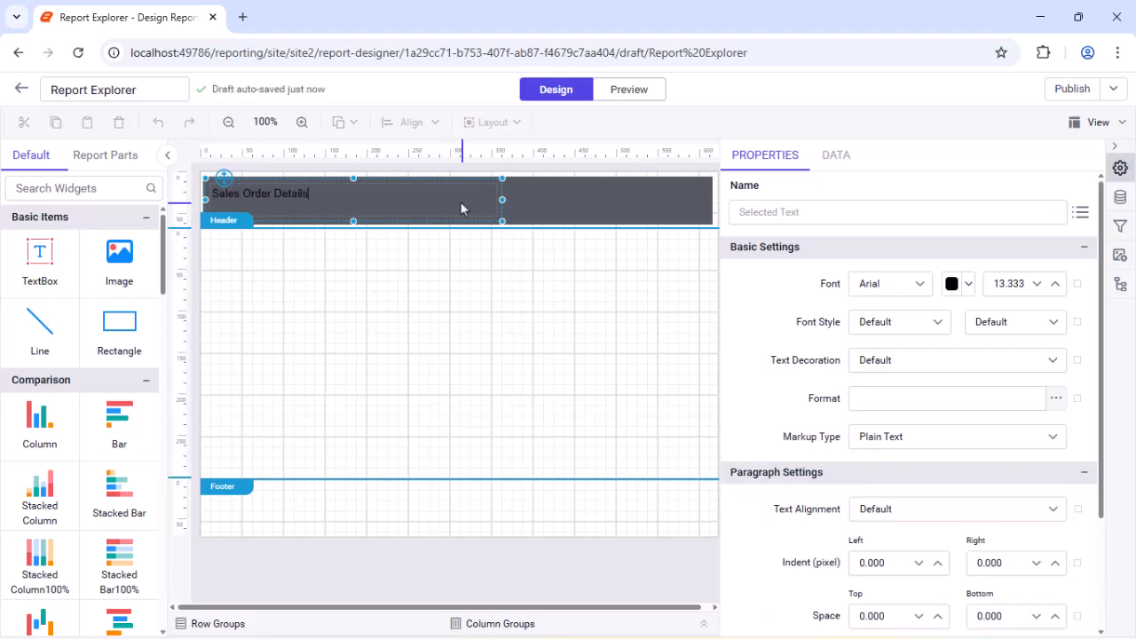
key(Escape)
Step: Format the header title in Segoe UI, white, size 18.333 and bold
click(923, 286)
text(Seg)
click(886, 424)
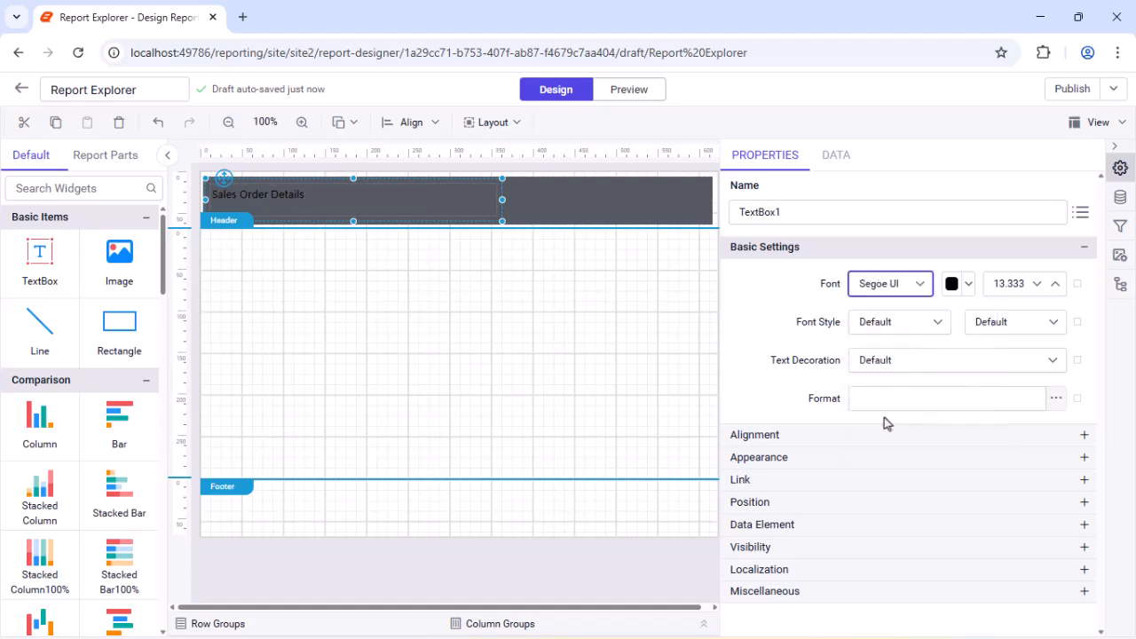
click(952, 284)
click(918, 328)
click(1059, 553)
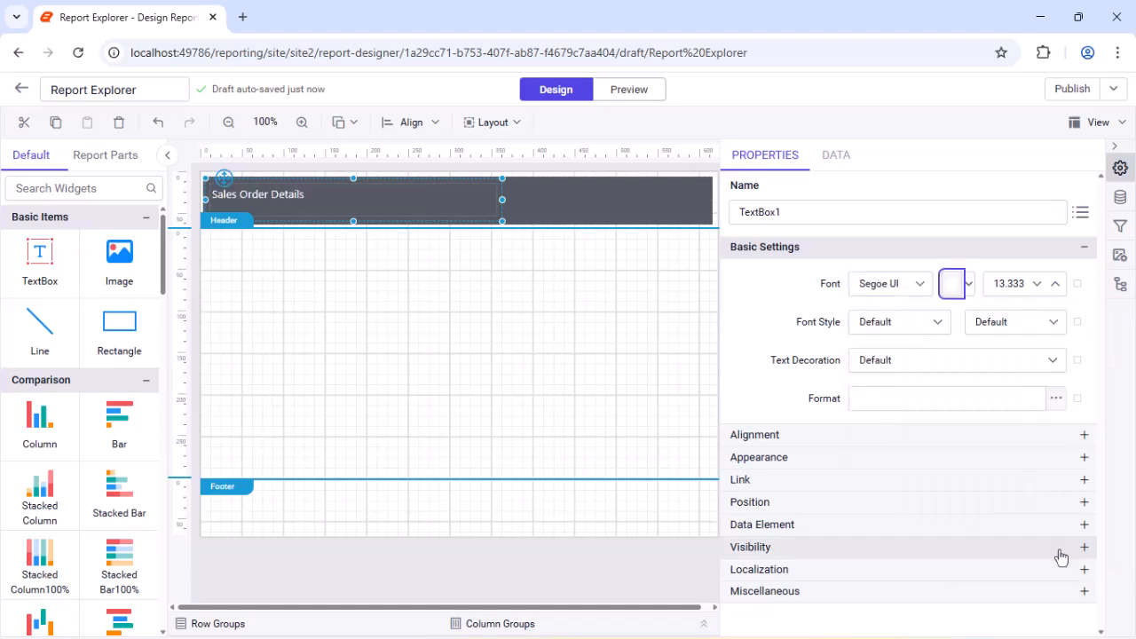
double_click(1007, 283)
text(18.333)
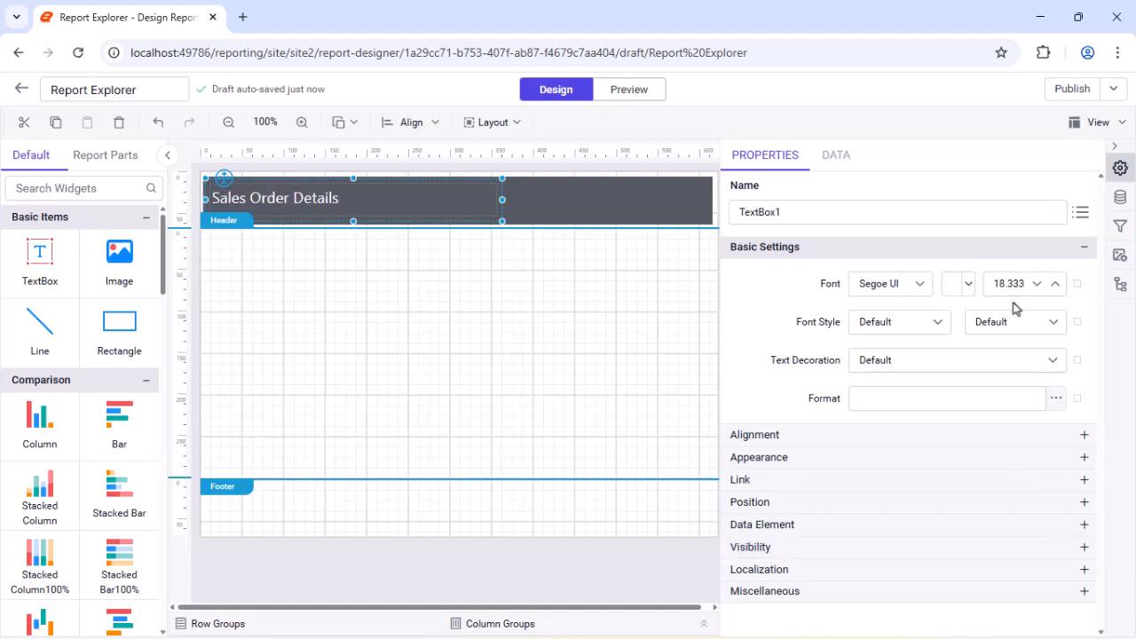
click(1017, 322)
scroll(1012, 391, down, 2)
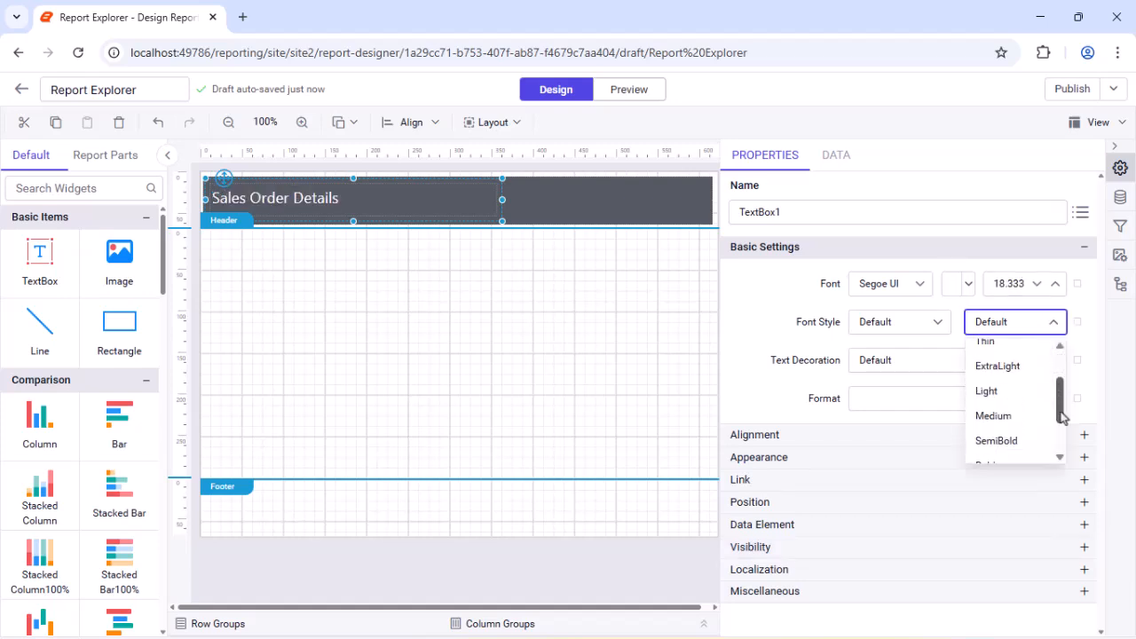
click(1001, 426)
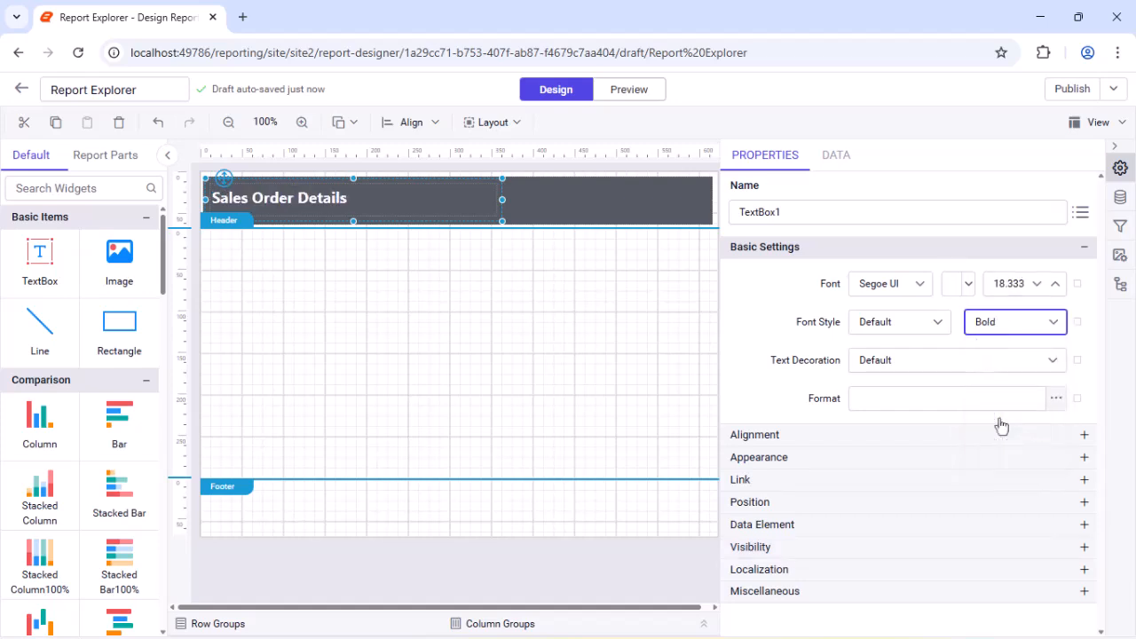
Step: Set the header title's vertical alignment to Middle
click(934, 439)
click(994, 509)
click(888, 591)
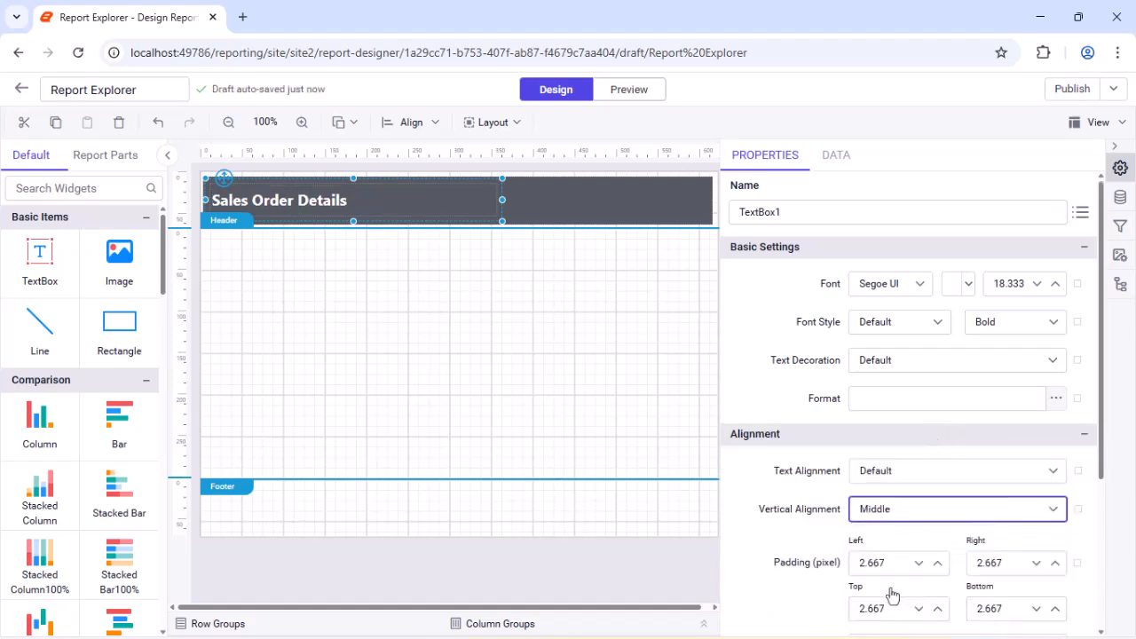
Step: Nudge the title slightly upward and stretch the header rectangle to the page's right edge
click(520, 206)
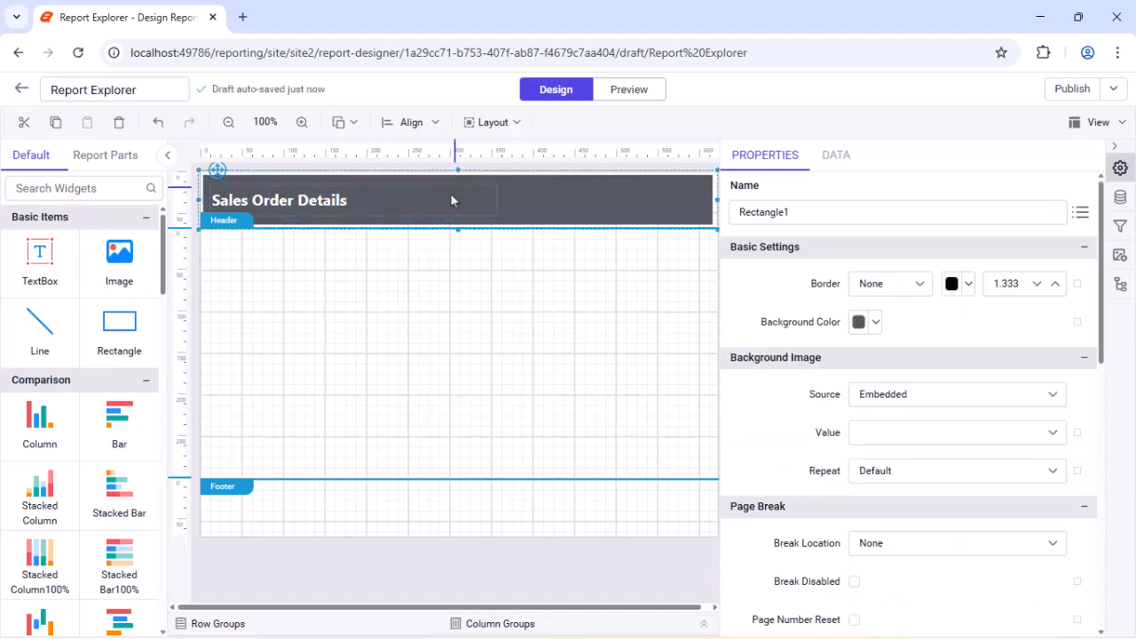
drag(228, 192, 228, 189)
click(690, 201)
drag(718, 200, 720, 200)
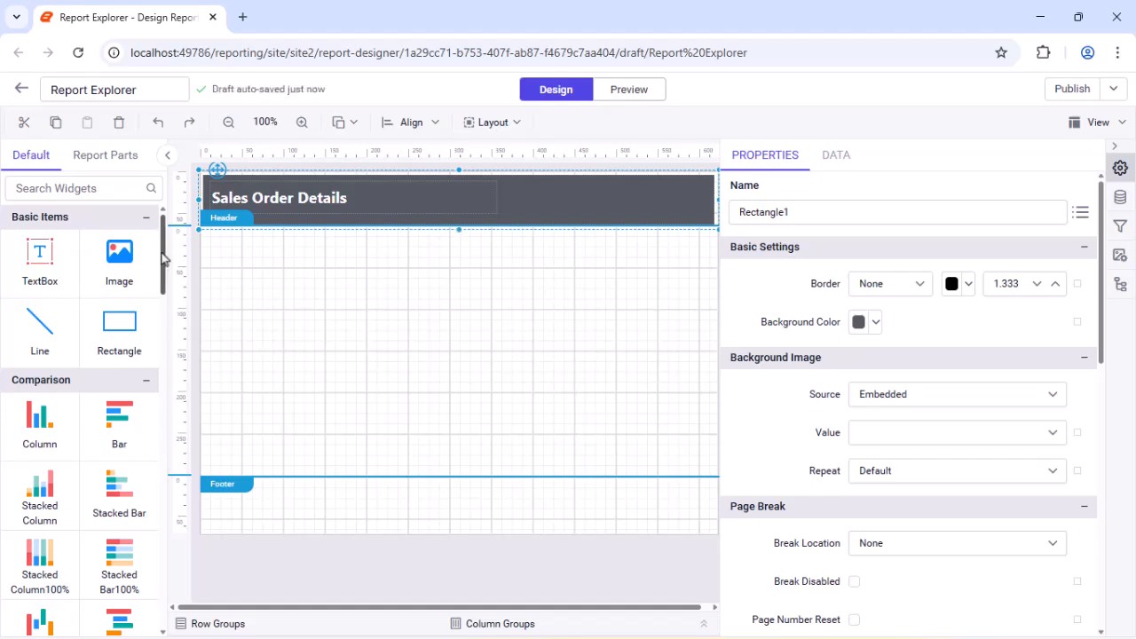
Step: Place a table in the report body just below the header and insert a fourth column after its last column
scroll(157, 216, down, 5)
drag(40, 306, 216, 228)
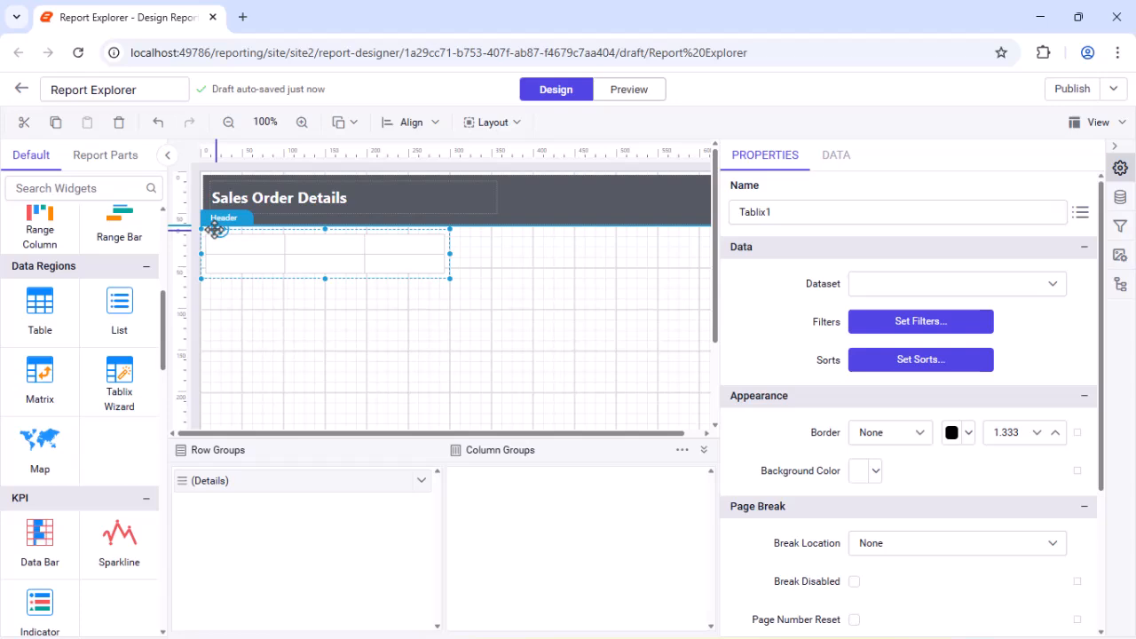
click(388, 239)
right_click(388, 240)
mouse_move(462, 248)
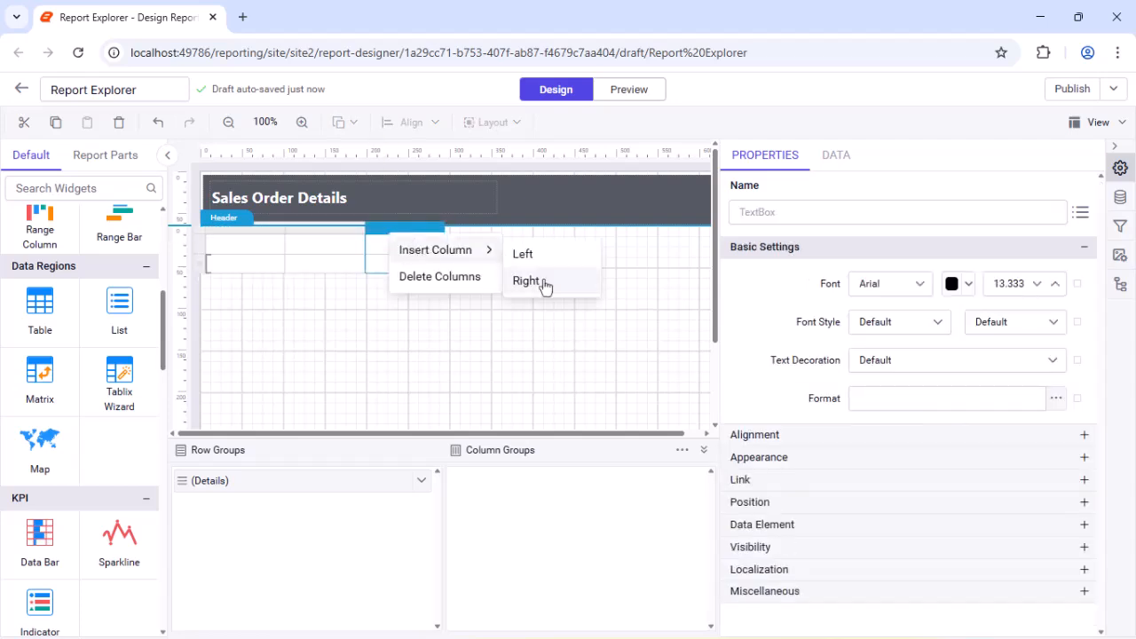
click(541, 284)
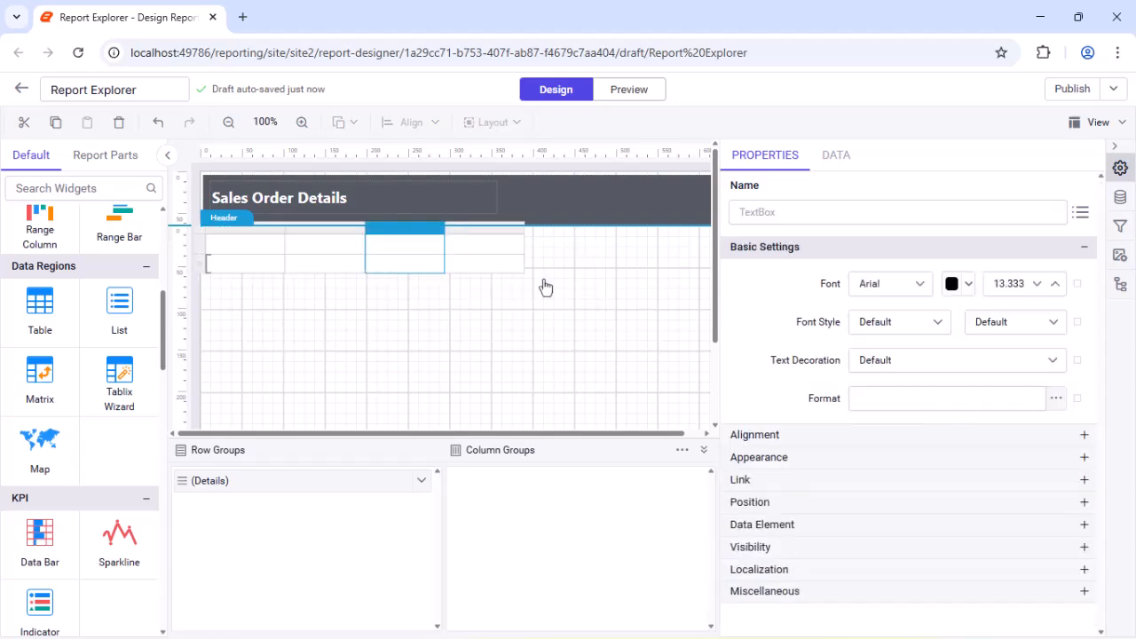
Step: Enter Order ID as the first column's header text and widen that column
click(223, 250)
double_click(223, 250)
text(Order ID)
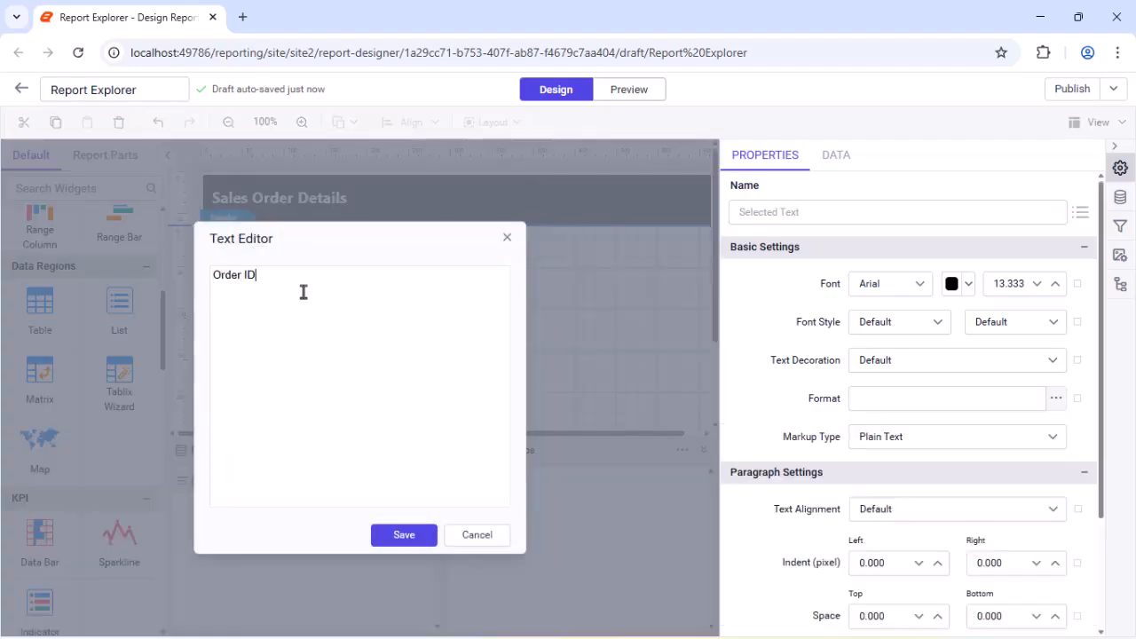
click(402, 535)
click(311, 243)
Step: Enter Tracking Number as the second column's header text and widen that column
double_click(360, 253)
text(Tracking Number)
click(404, 535)
drag(435, 232, 529, 248)
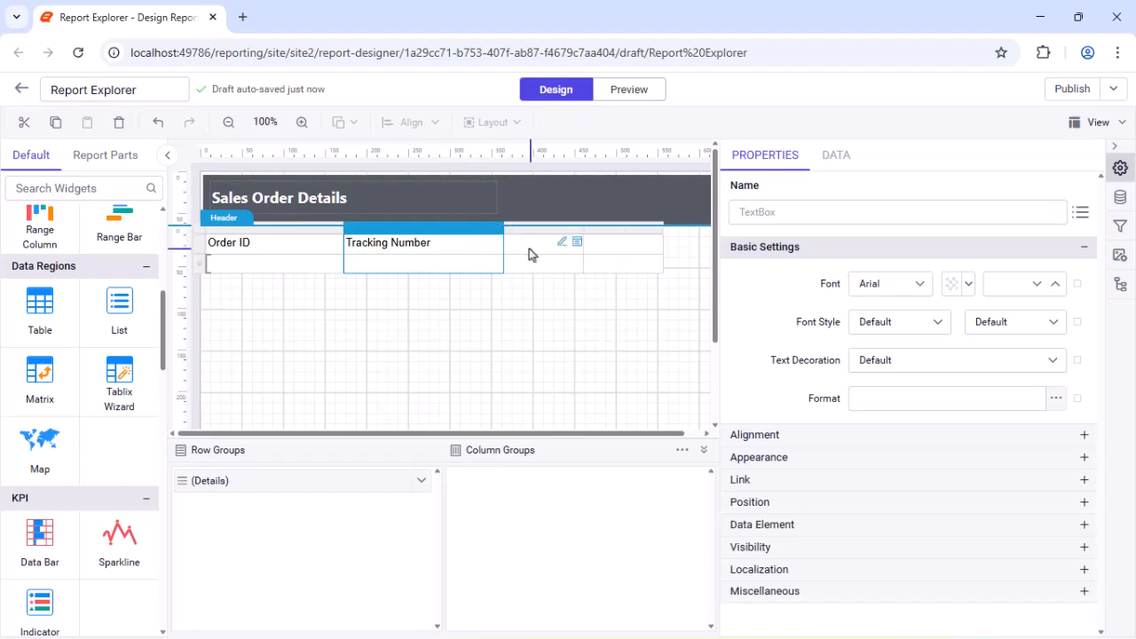
Step: Enter Product ID as the third column's header text
double_click(530, 248)
text(Product ID)
click(404, 535)
Step: Enter Unit Price as the fourth column's header text and widen that column to the page's right edge
click(619, 241)
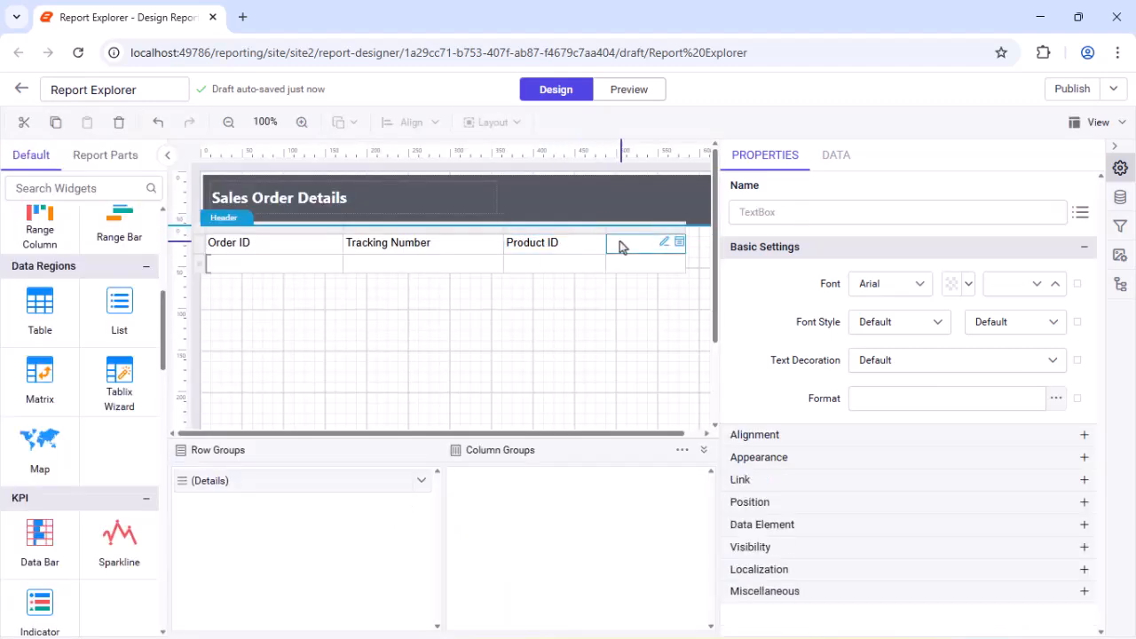
double_click(620, 241)
text(Unit Price)
click(406, 535)
drag(686, 230, 712, 231)
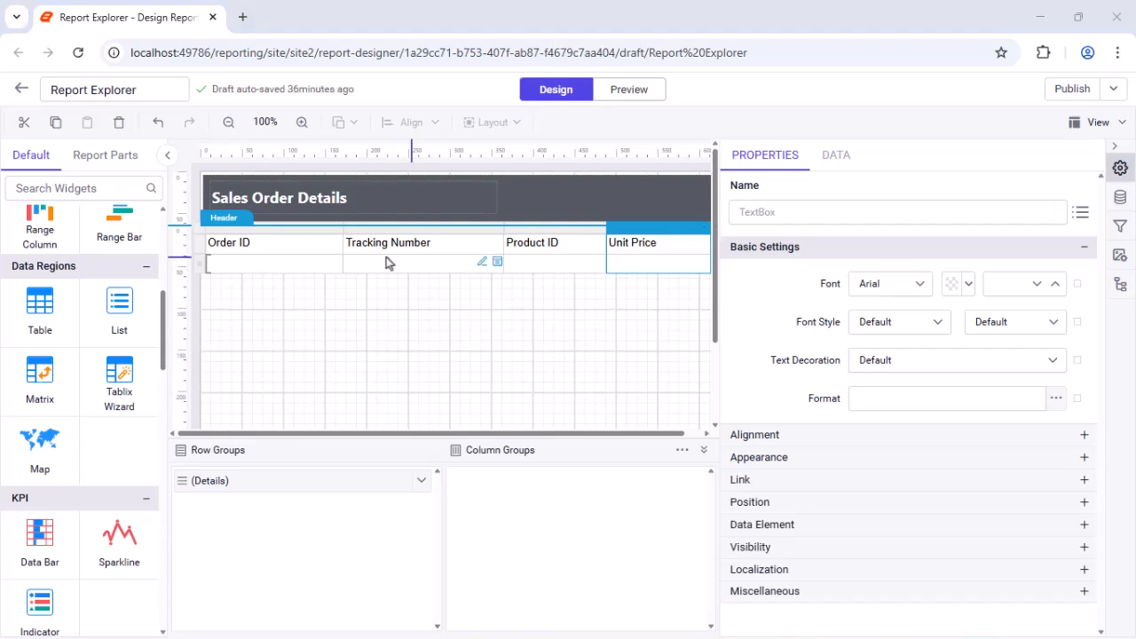
Step: Set the text alignment to Left for the Order ID, Tracking Number and Product ID headers and to Right for the Unit Price header
click(268, 251)
ctrl+click(372, 242)
ctrl+click(527, 242)
click(976, 435)
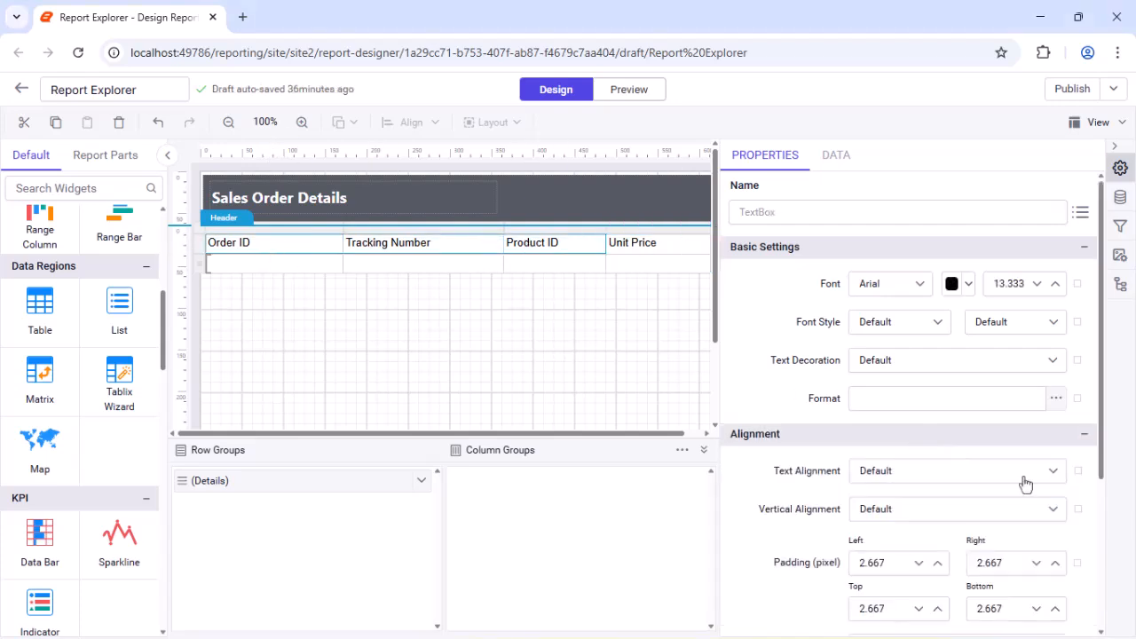
click(1024, 471)
click(977, 528)
click(657, 242)
click(1022, 470)
click(901, 578)
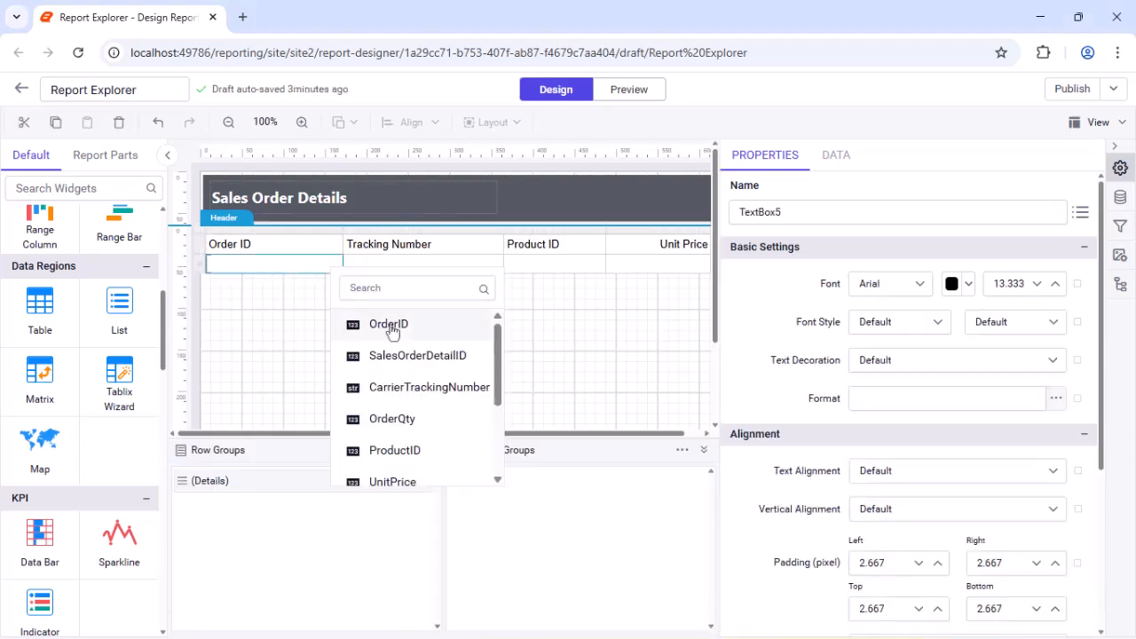
Step: Bind the detail row cells to the OrderID, CarrierTrackingNumber, ProductID and UnitPrice fields in column order
click(388, 325)
click(499, 263)
click(583, 388)
click(601, 263)
click(657, 449)
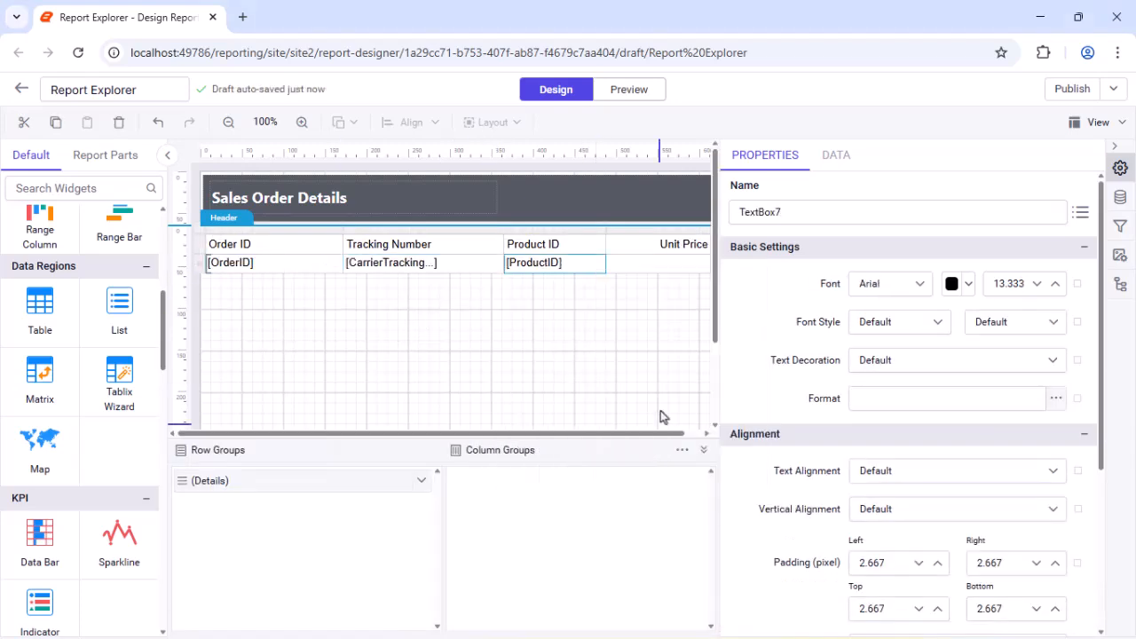
click(704, 265)
click(760, 480)
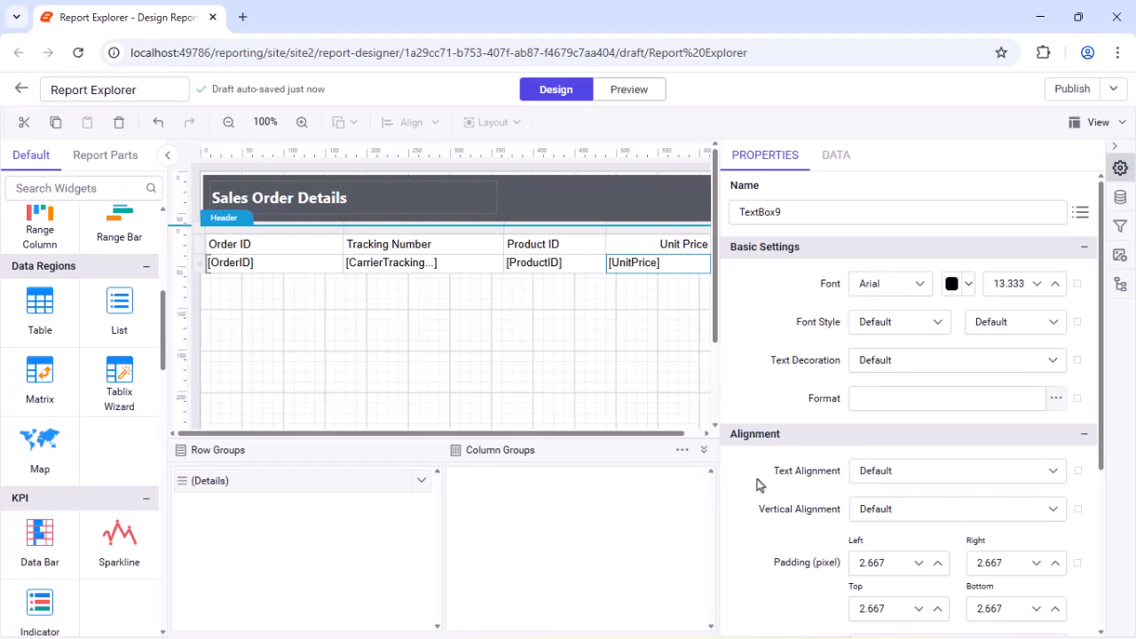
Step: Set the text alignment to Left for the first three detail row cells and to Right for the UnitPrice cell
drag(302, 262, 535, 277)
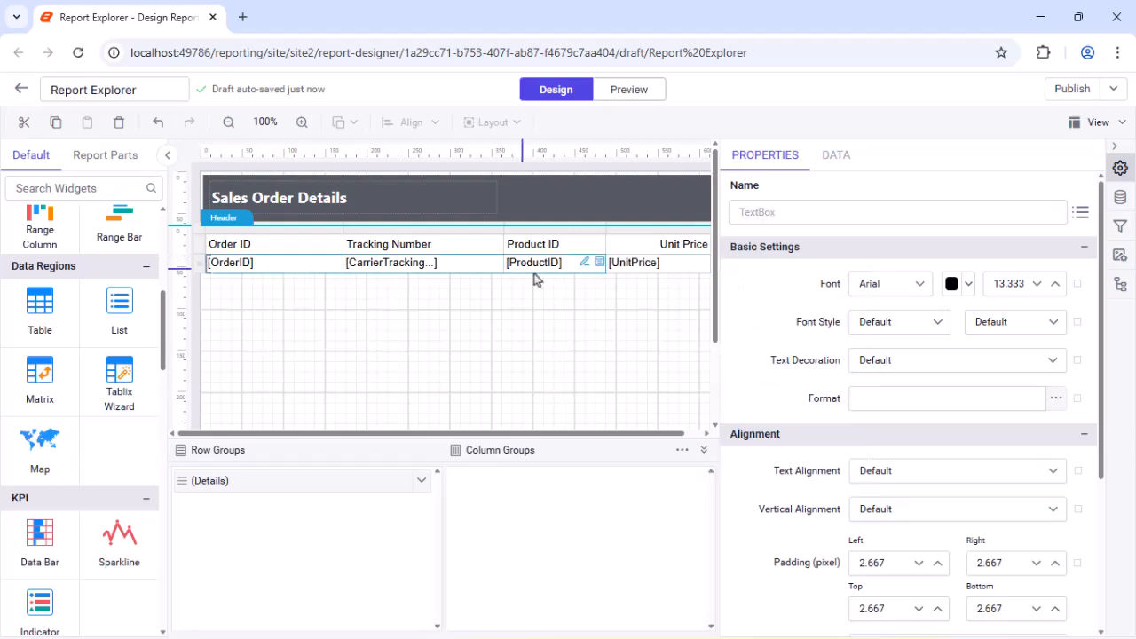
click(1022, 472)
click(870, 528)
click(630, 264)
click(888, 470)
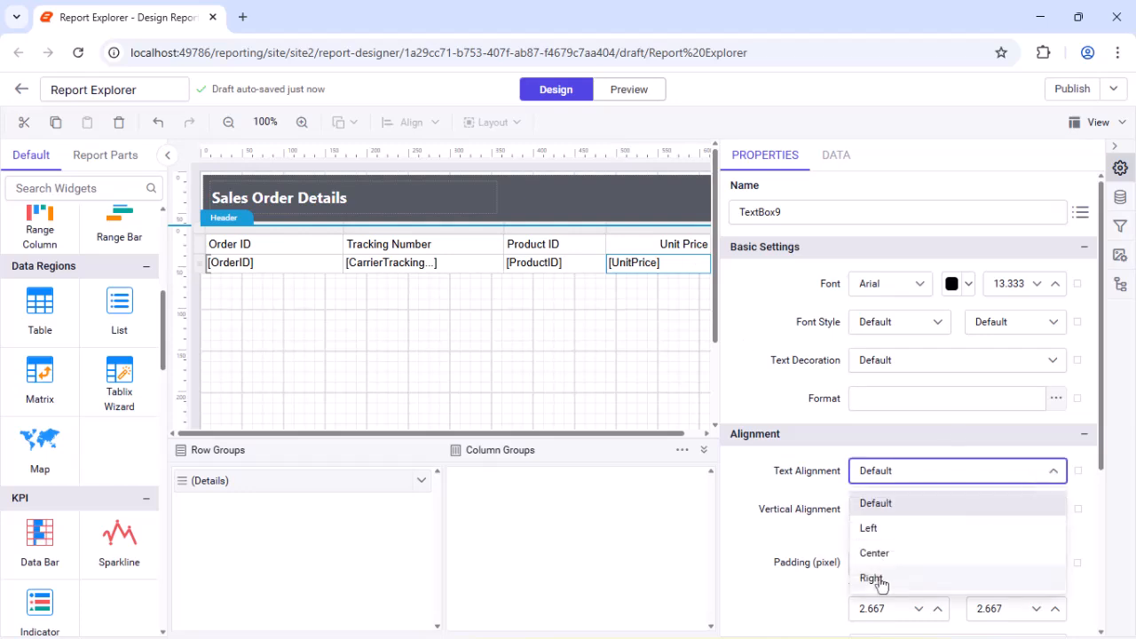
click(872, 578)
Step: Set the vertical alignment of the whole detail row to Middle
click(199, 268)
click(1038, 507)
click(893, 600)
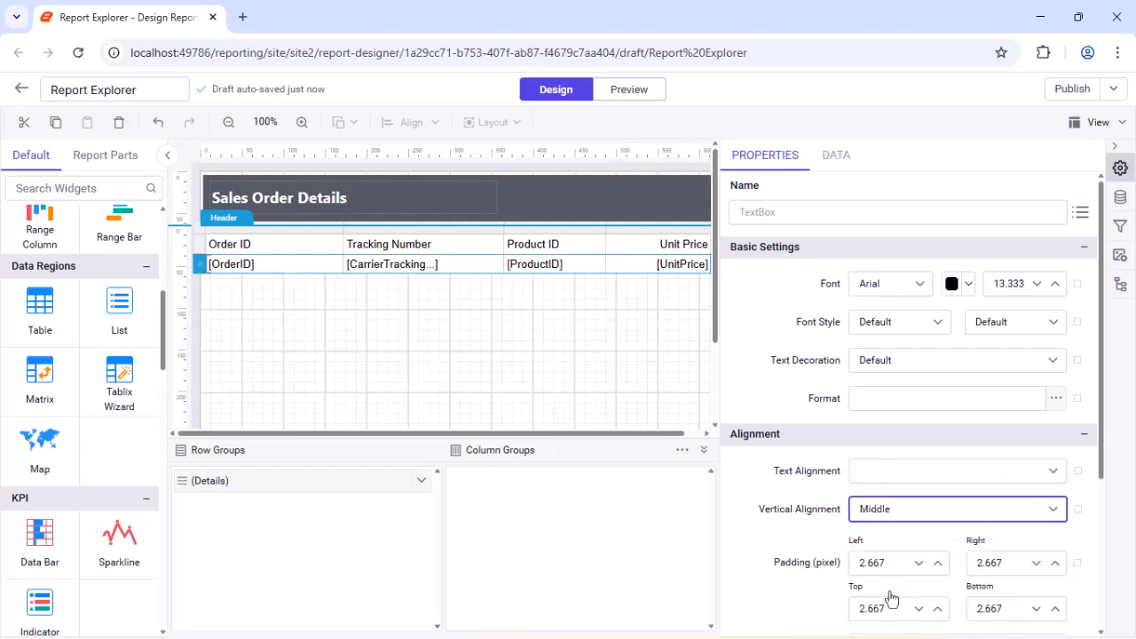
click(689, 327)
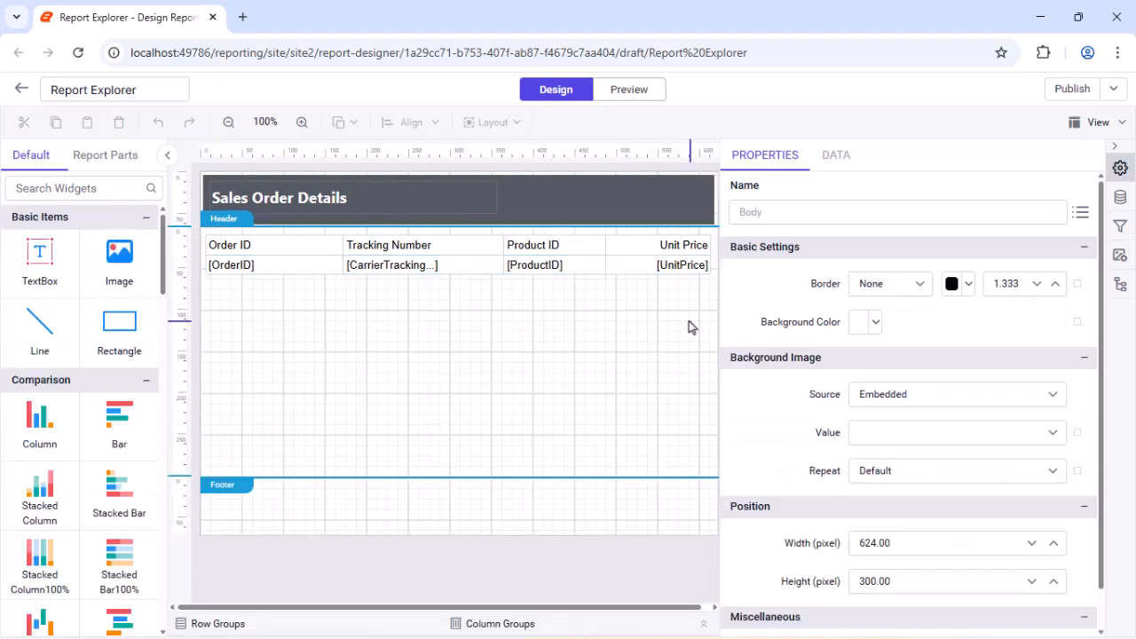
Step: Apply the Currency format to the UnitPrice cell in the detail row
click(677, 264)
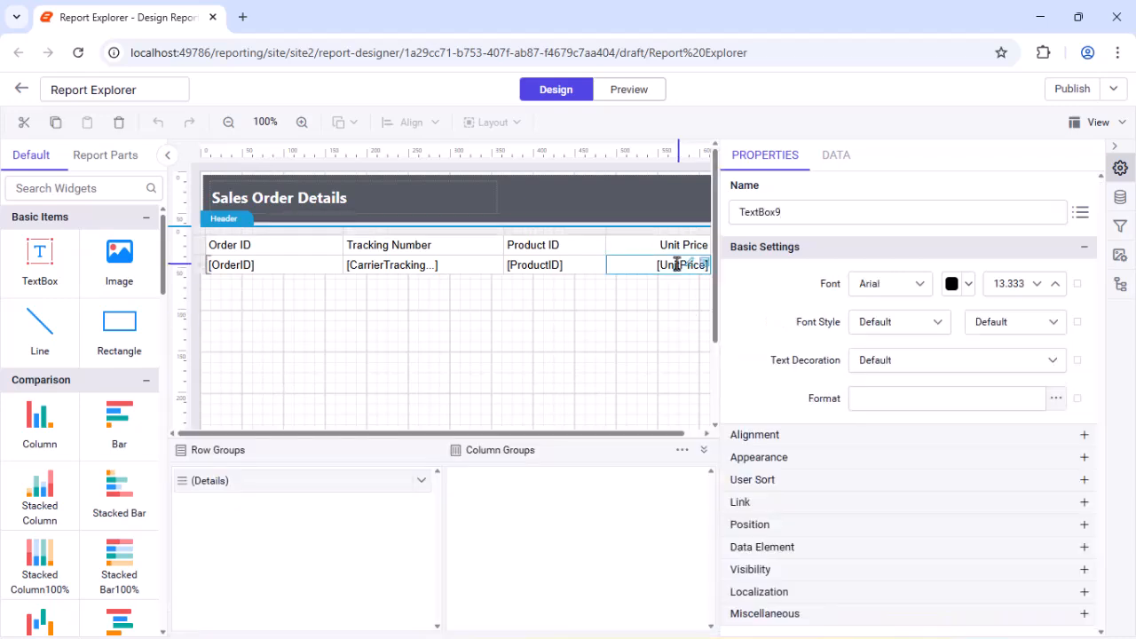
click(1056, 398)
click(534, 219)
click(515, 282)
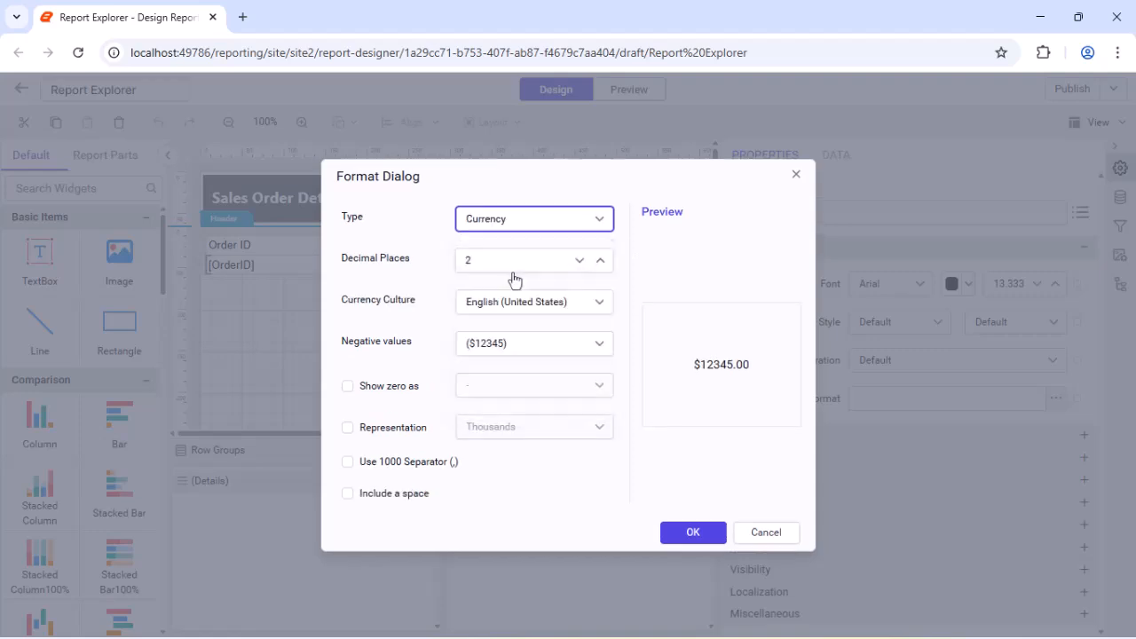
click(682, 532)
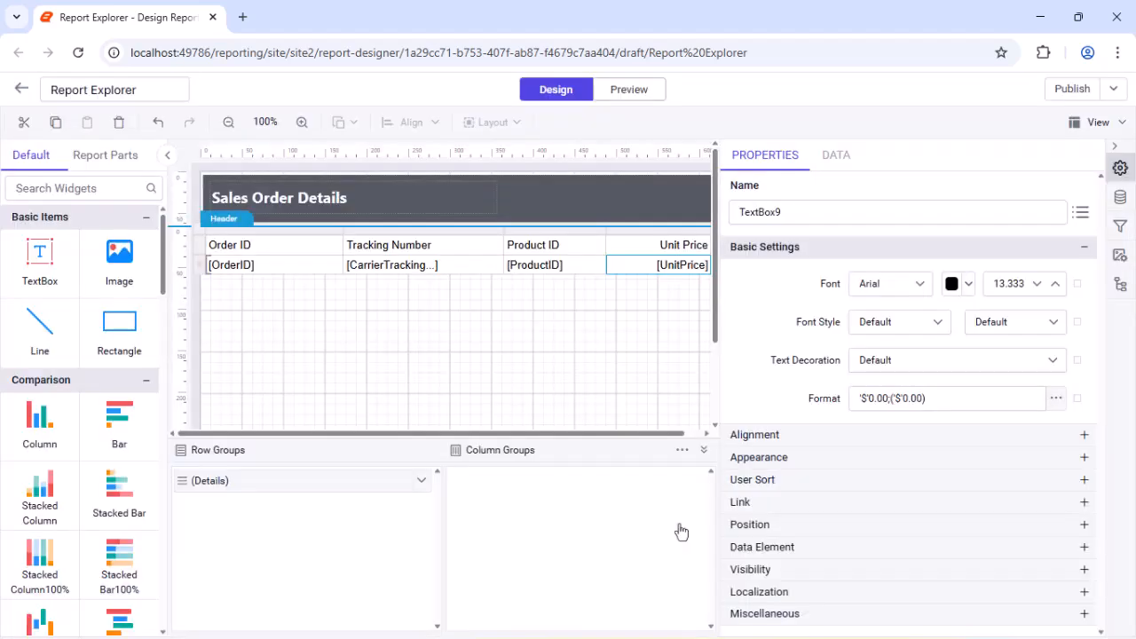
click(260, 306)
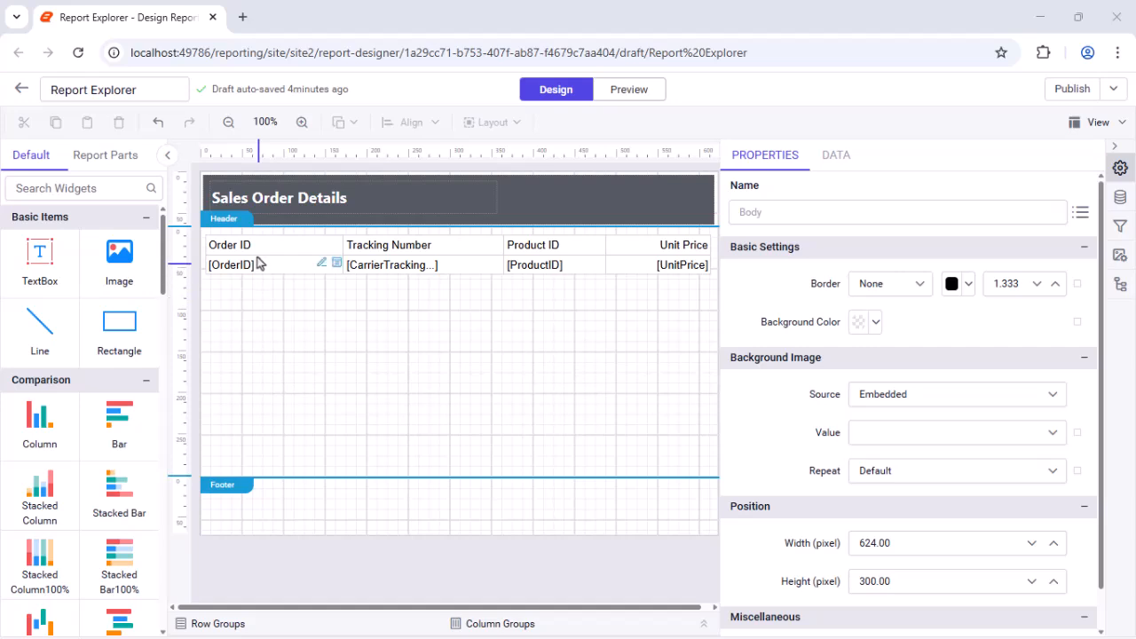
Step: Format the table's header row text in Segoe UI, bold
click(201, 252)
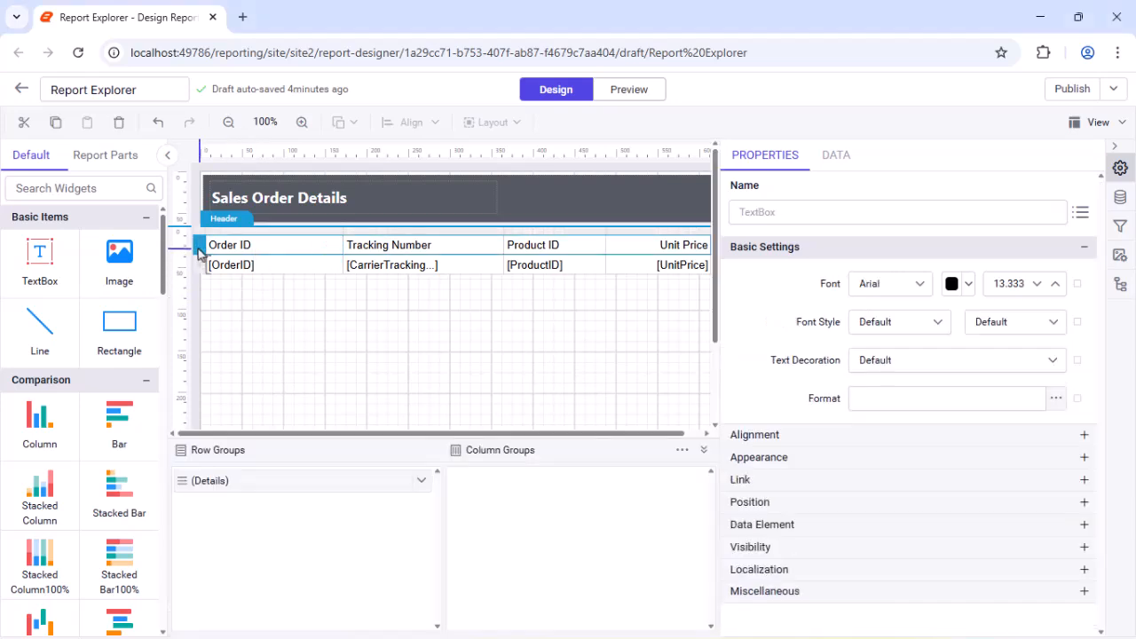
click(908, 288)
text(s)
click(886, 432)
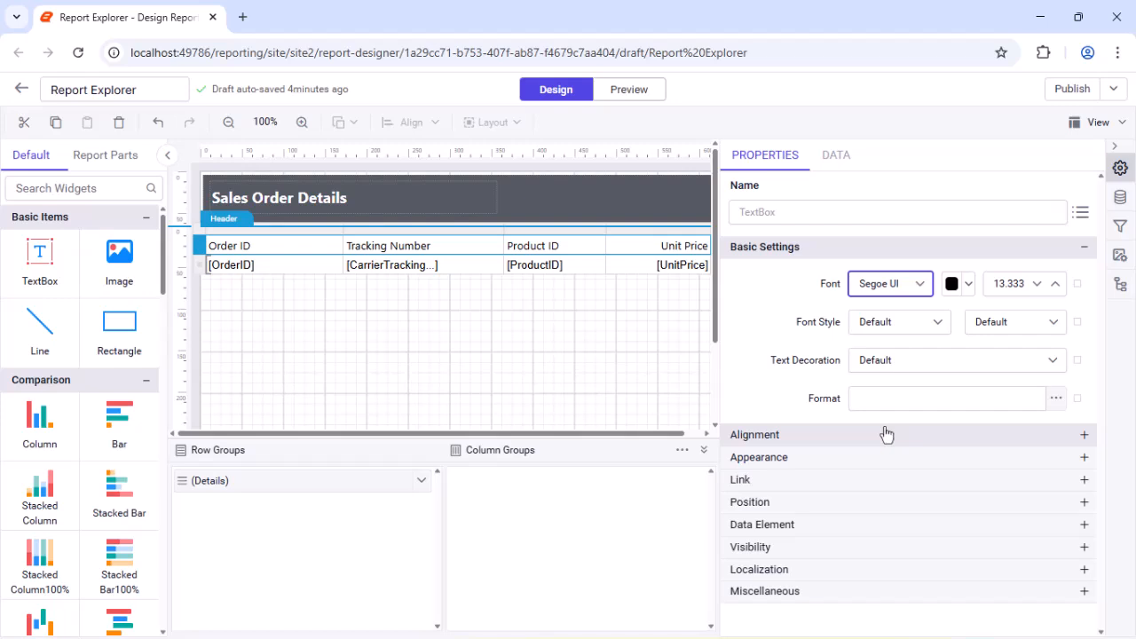
click(1015, 321)
scroll(987, 418, down, 2)
click(988, 420)
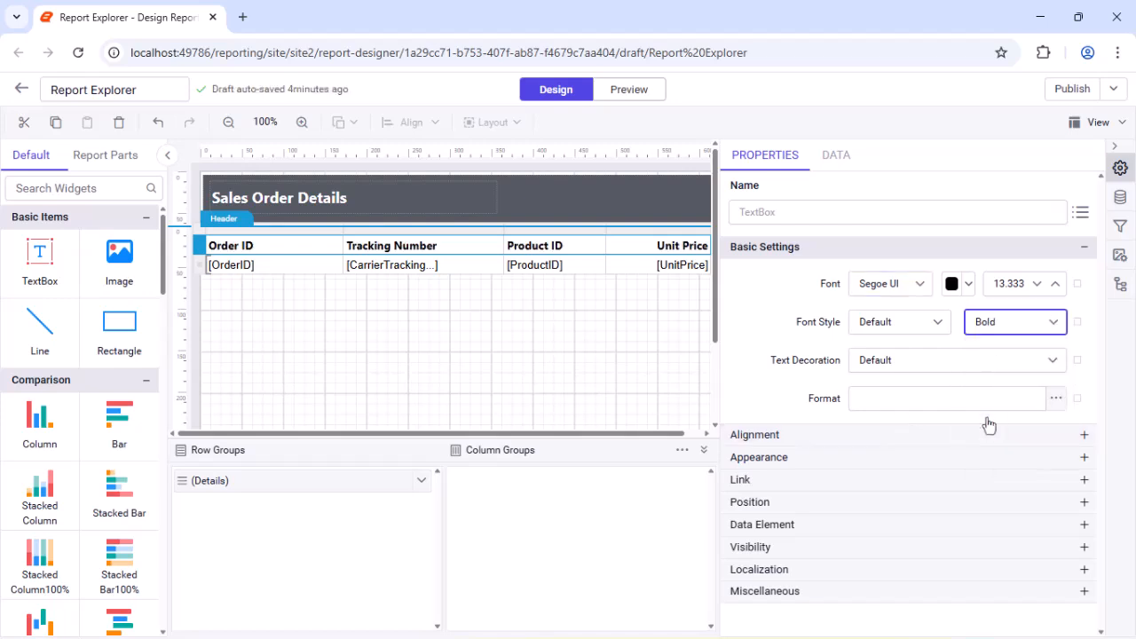
Step: Fill the table's header row with a green background by pasting the copied hex colour
click(921, 462)
click(876, 493)
click(869, 465)
double_click(924, 423)
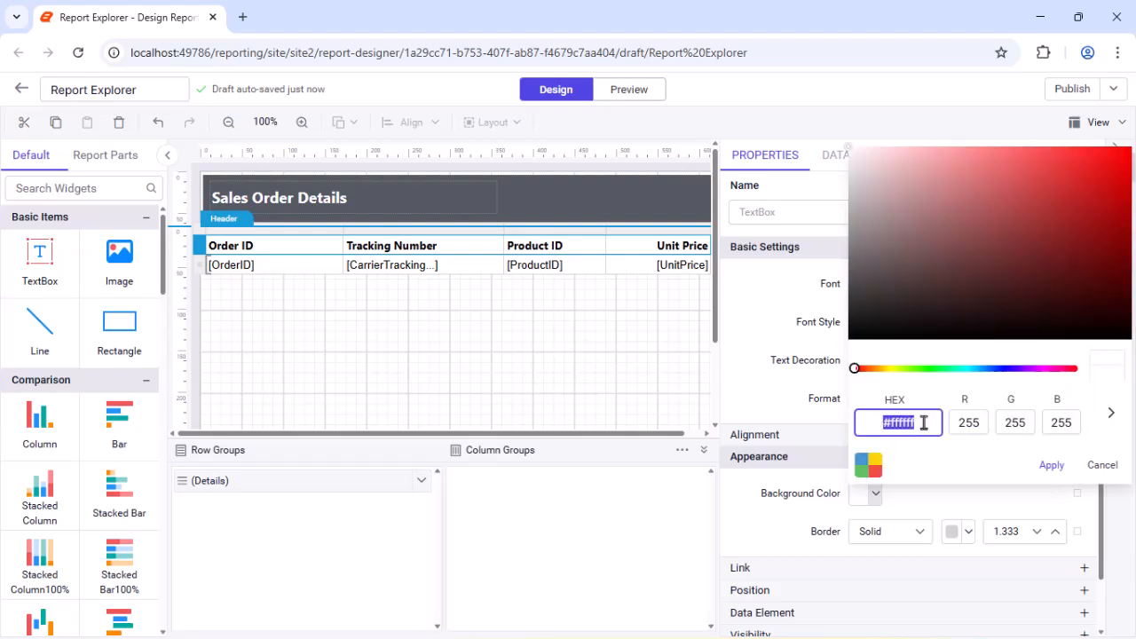
key(ctrl+v)
click(1051, 465)
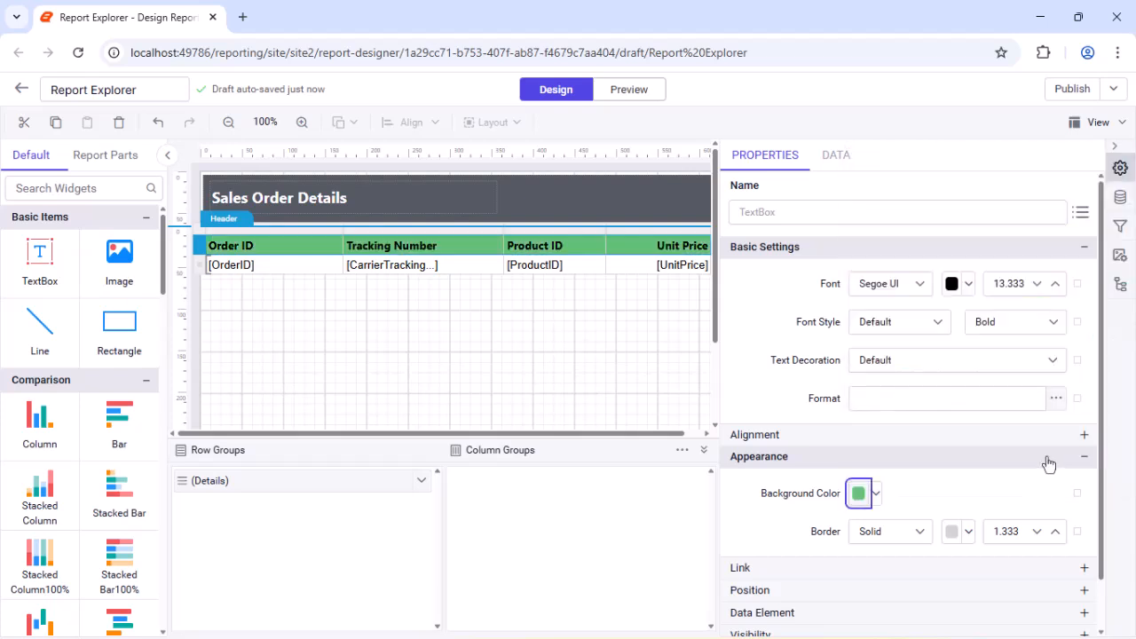
Step: Set the table header row's font colour to white
click(969, 286)
click(921, 335)
click(1061, 555)
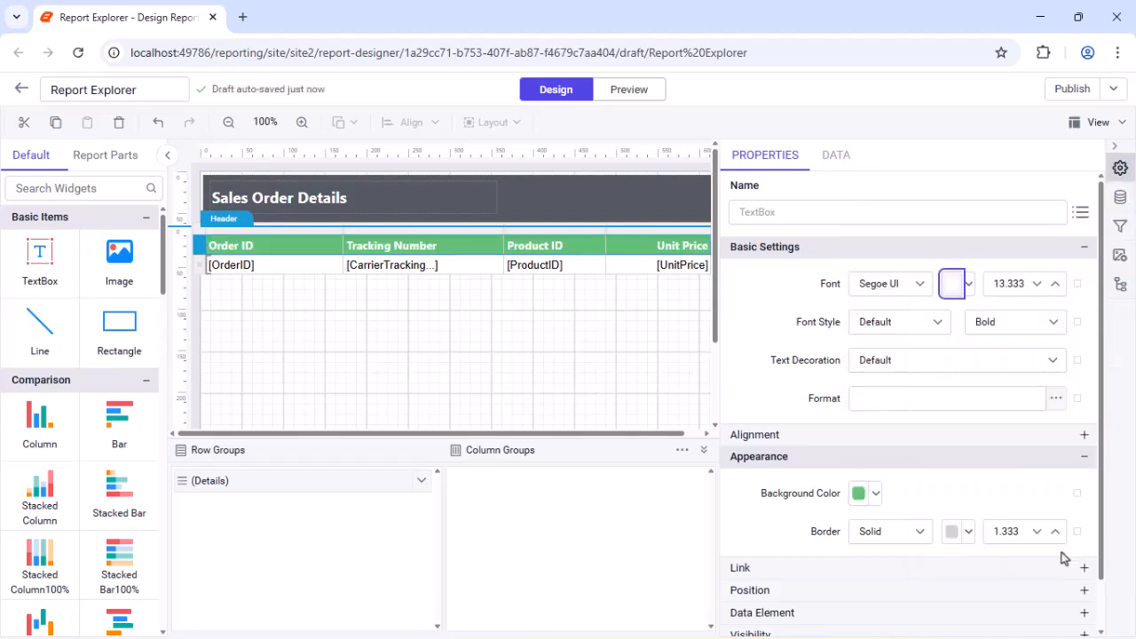
Step: Set the detail row's font to Segoe UI
click(199, 269)
click(916, 297)
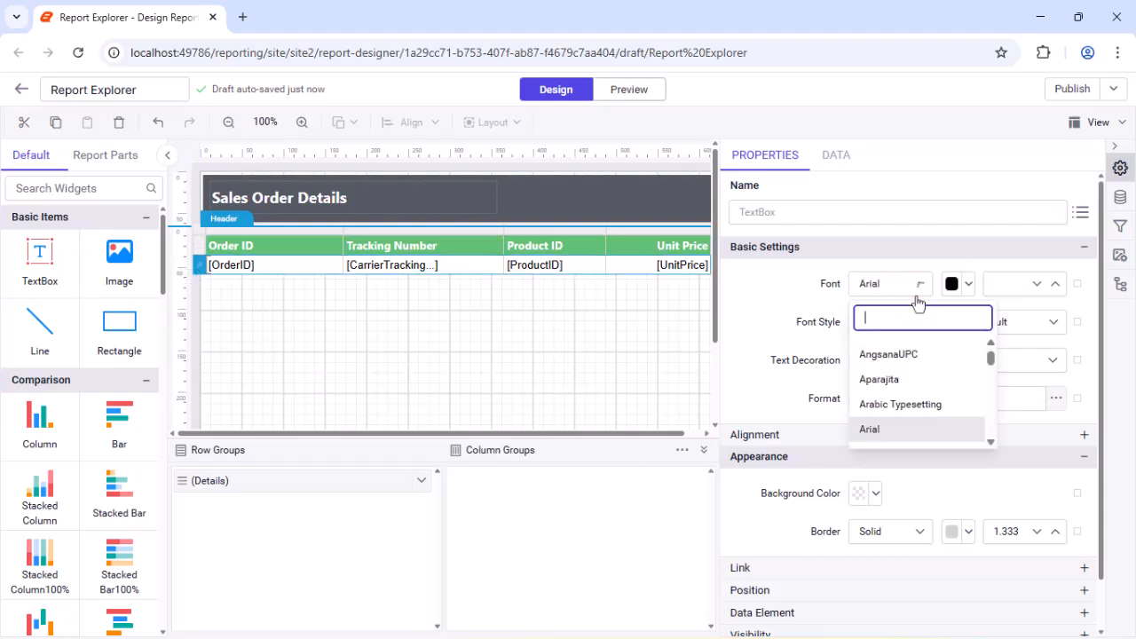
text(seg)
click(877, 424)
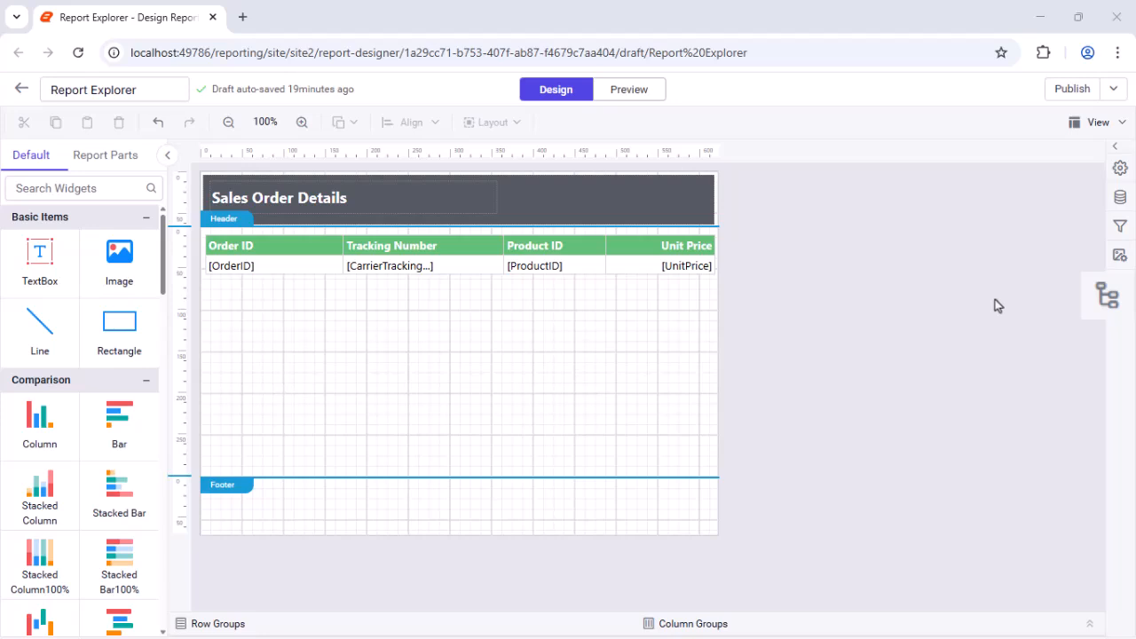
Step: Open the Report Explorer and expand the header's Rectangle1 to view its child items
click(1119, 284)
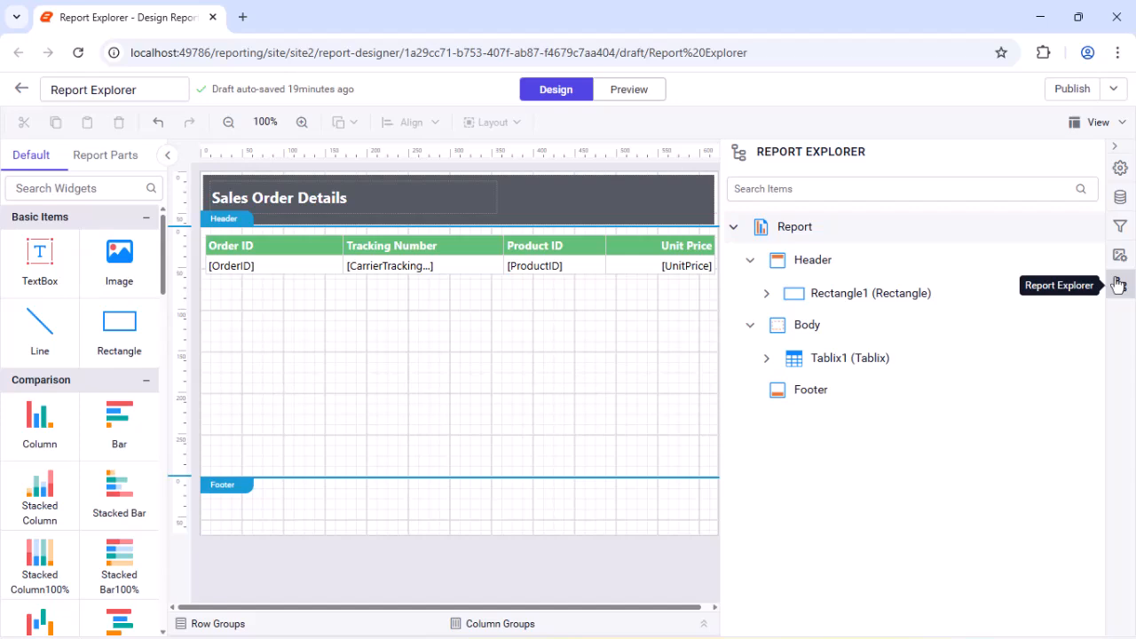
click(768, 295)
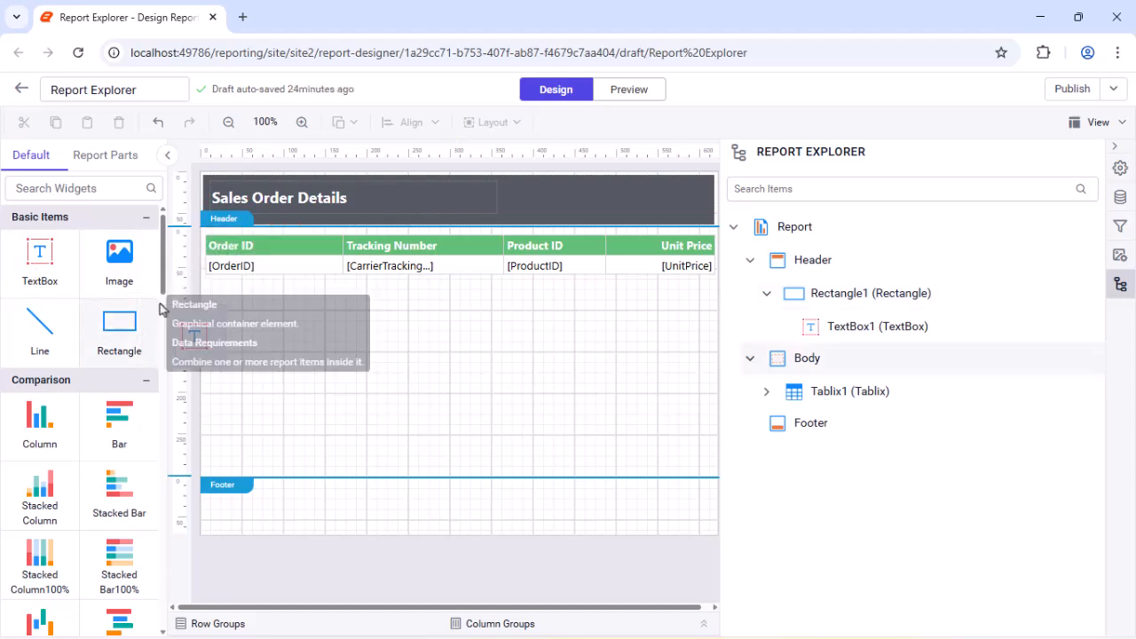
Step: Add a text box to the report body below the table and delete it again
drag(40, 258, 209, 313)
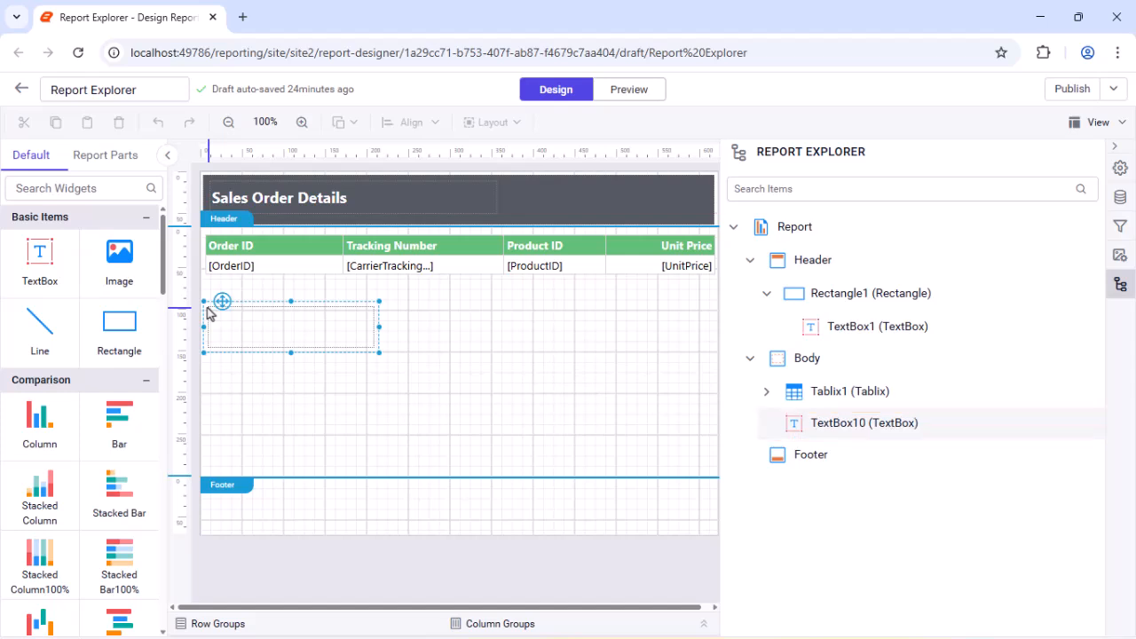
right_click(210, 313)
click(245, 410)
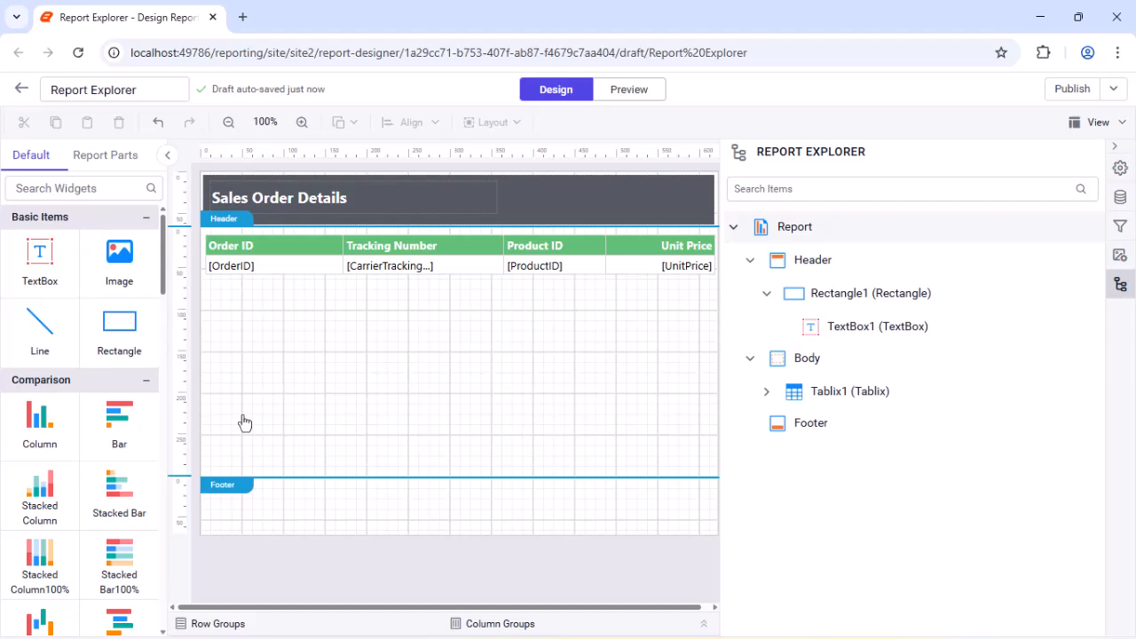
Step: Locate the table and its Order ID header cell in the Report Explorer tree, and search the items for Rectangle
click(205, 235)
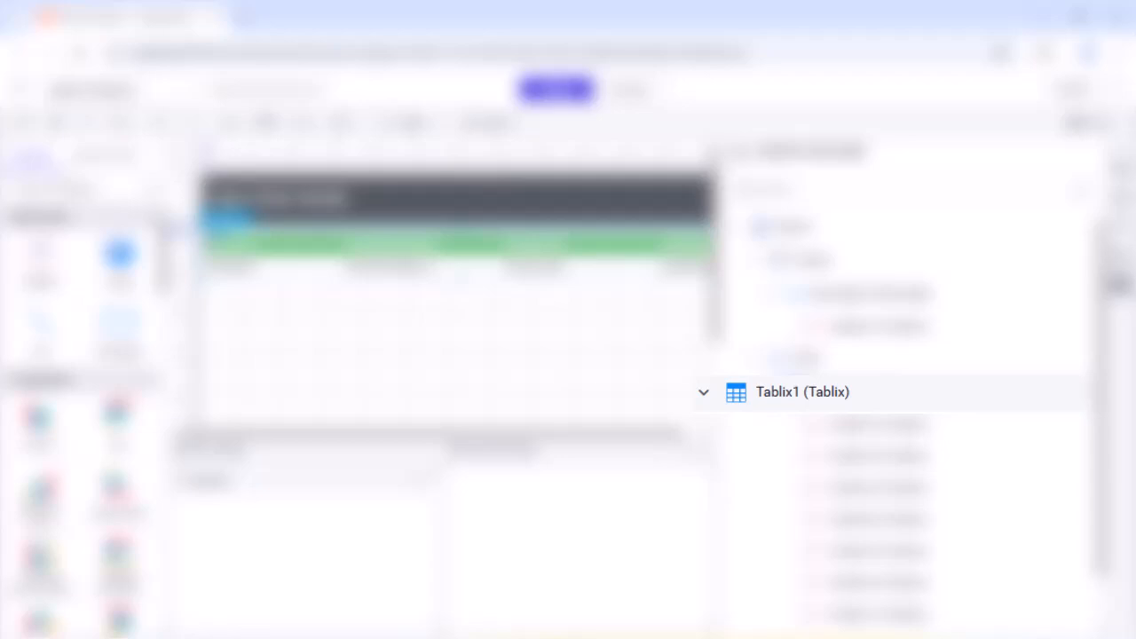
click(247, 247)
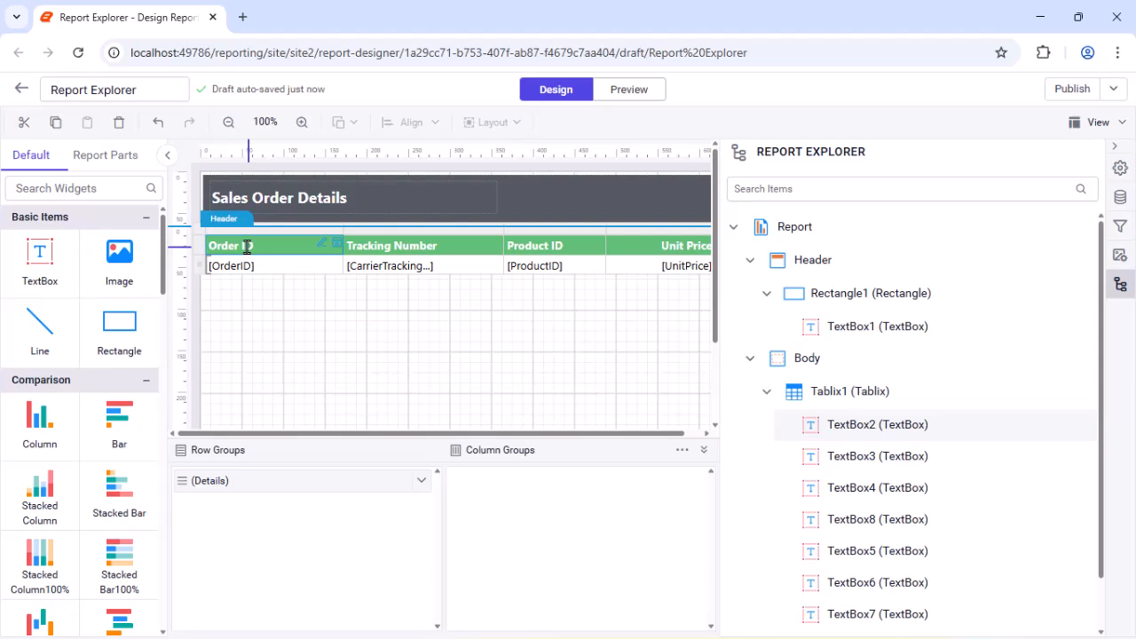
click(929, 188)
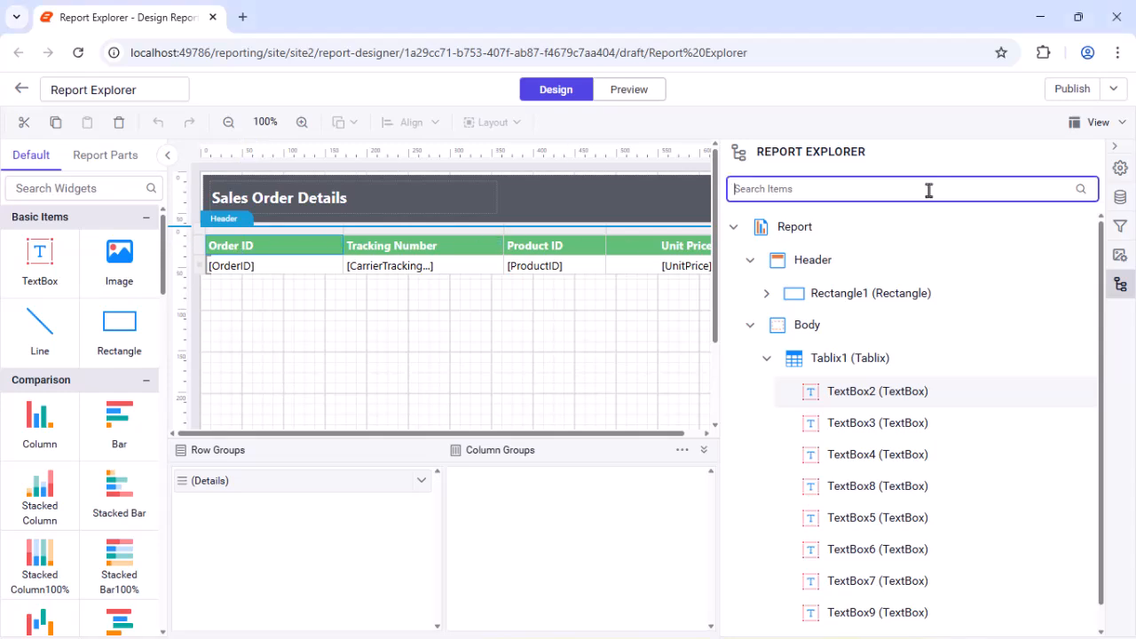
text(Rectangle)
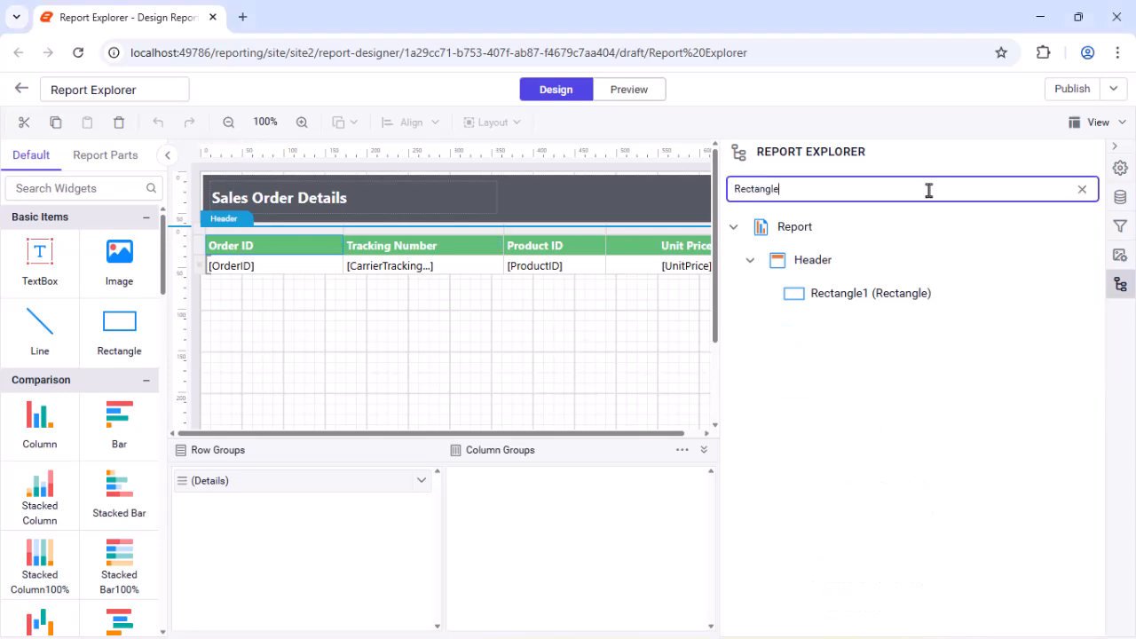